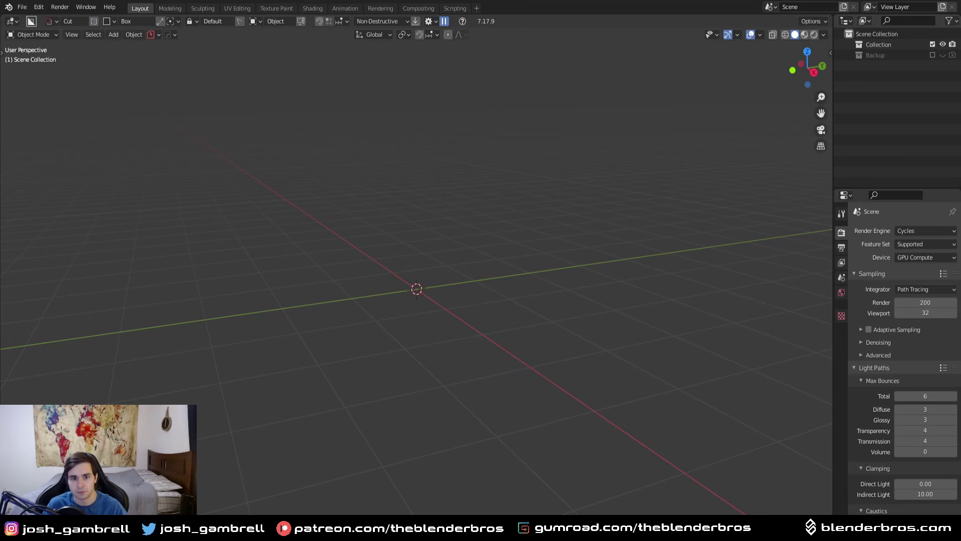
- Switch to the front view and add a cube mesh to the empty scene
middle_click_drag(479, 357, 479, 357)
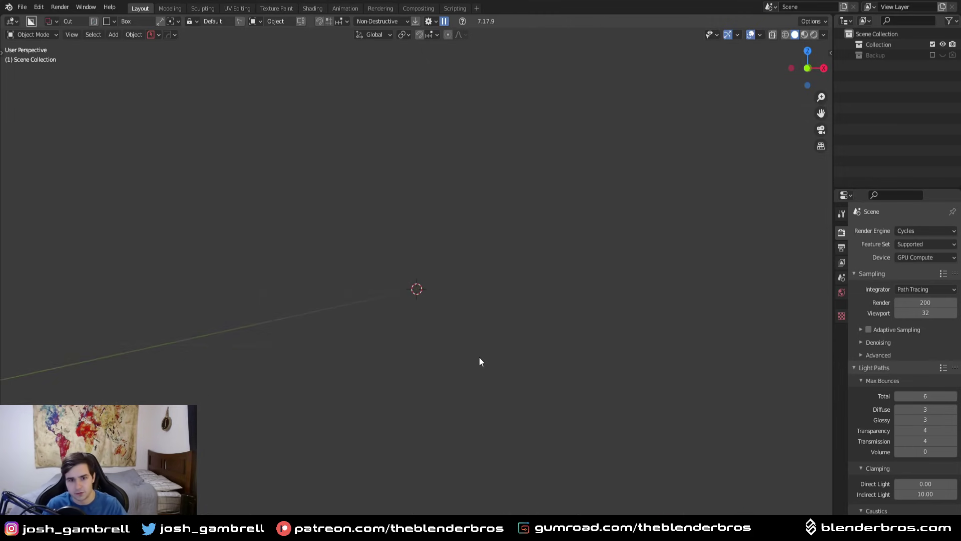
key("KP_1")
key("shift+a")
mouse_move(498, 315)
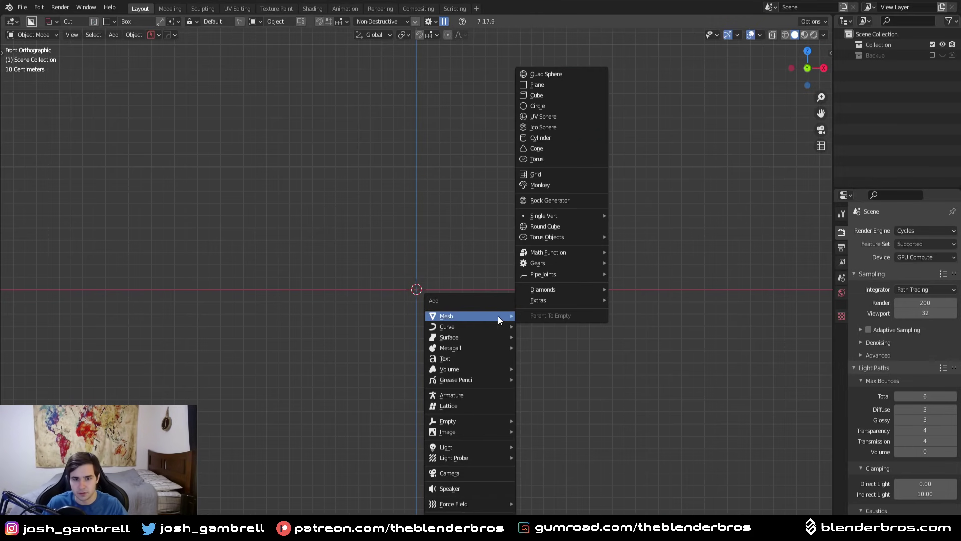
left_click(540, 96)
- Scale the cube to about 0.98, rest it on the ground grid, and enter Edit Mode
key("s")
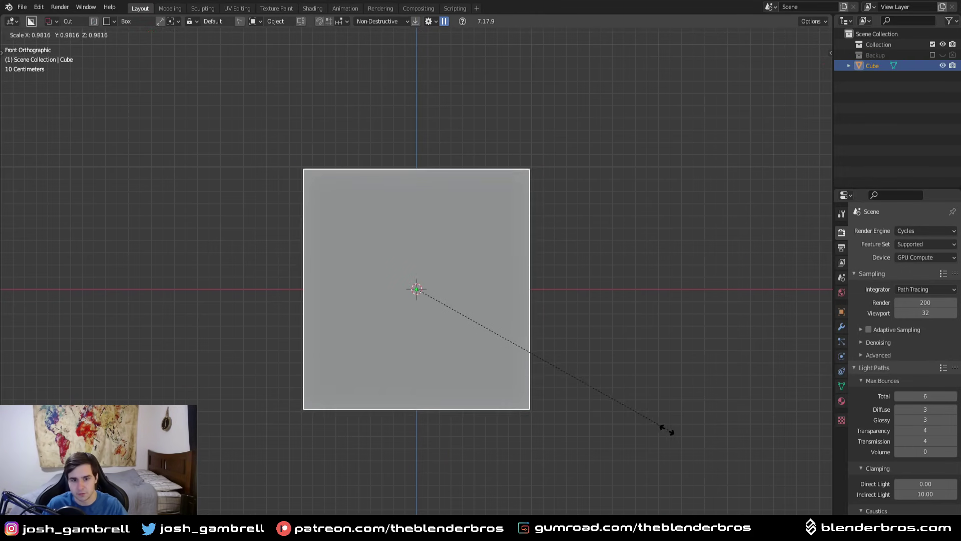
left_click(637, 425)
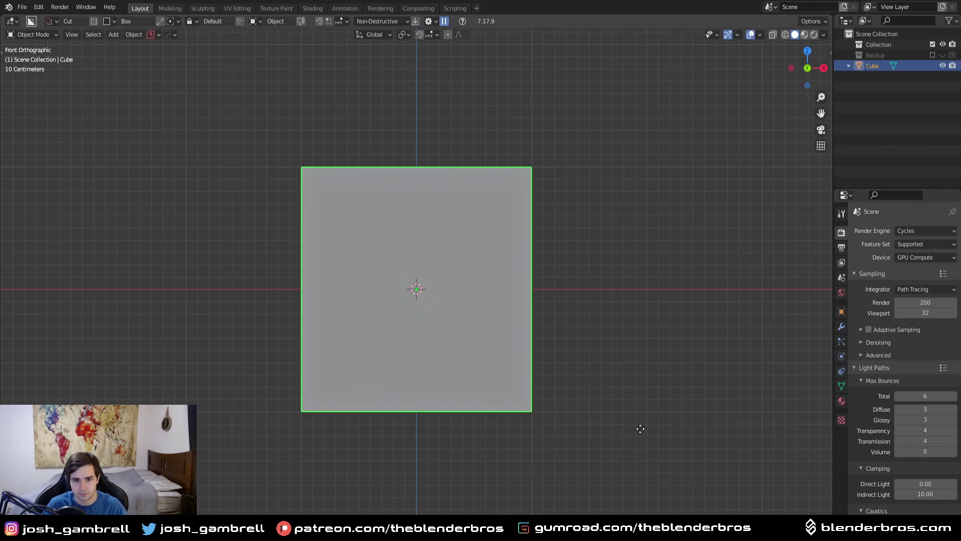
key("g")
key("z")
left_click(629, 307)
middle_click_drag(504, 260, 499, 257)
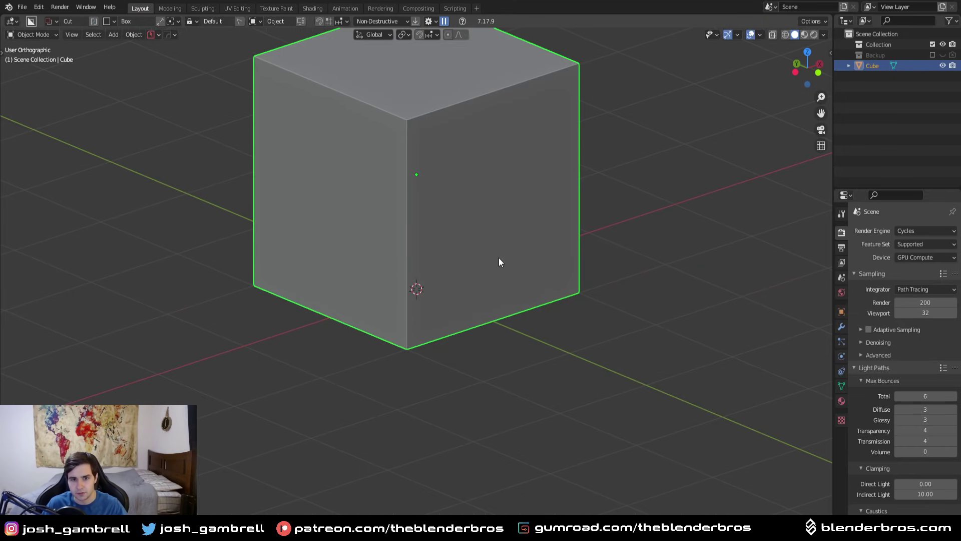
key("Tab")
- Subdivide the cube twice into a dense grid, switch to edge select, and deselect everything
right_click(558, 251)
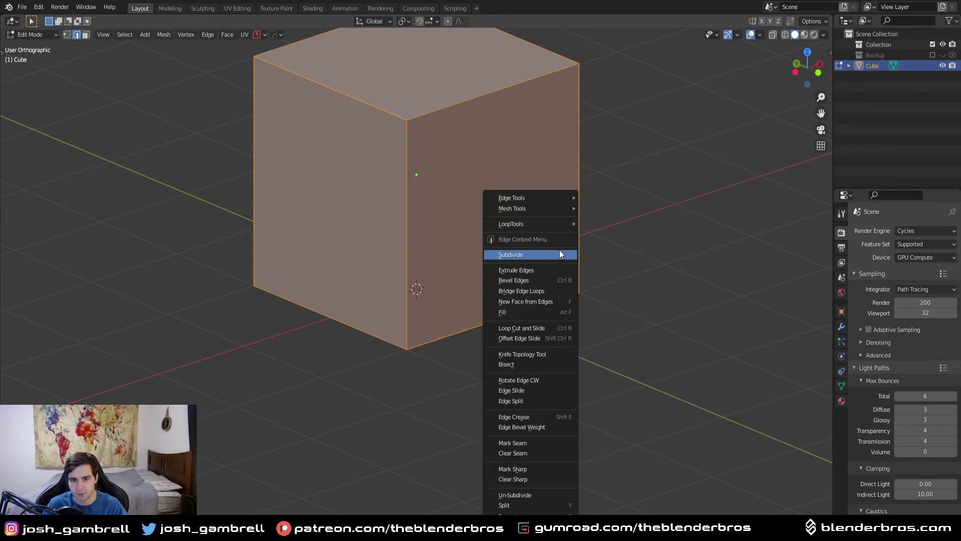
left_click(548, 255)
key("shift+r")
key("shift+r")
key("shift+r")
middle_click_drag(548, 253, 566, 254)
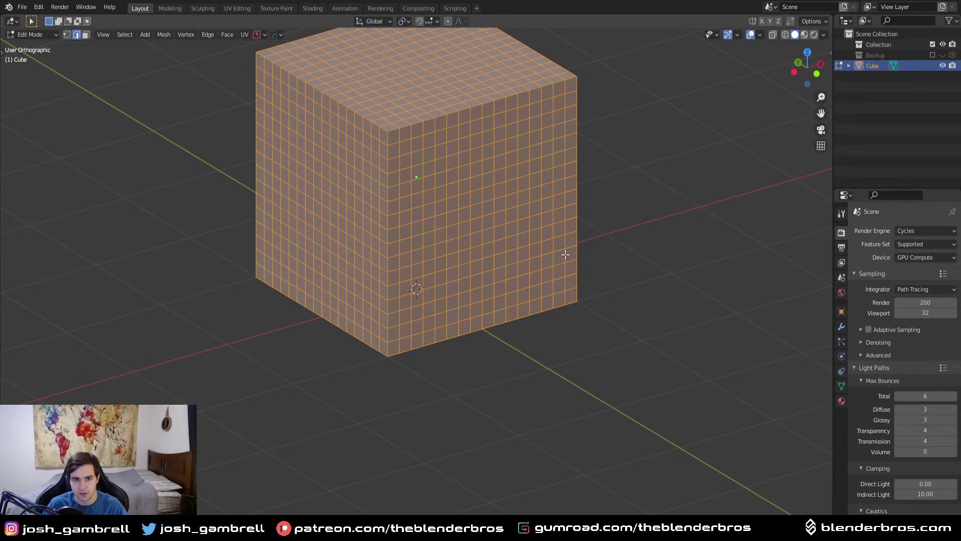
key("ctrl+Tab")
left_click(412, 210)
key("alt+a")
key("KP_1")
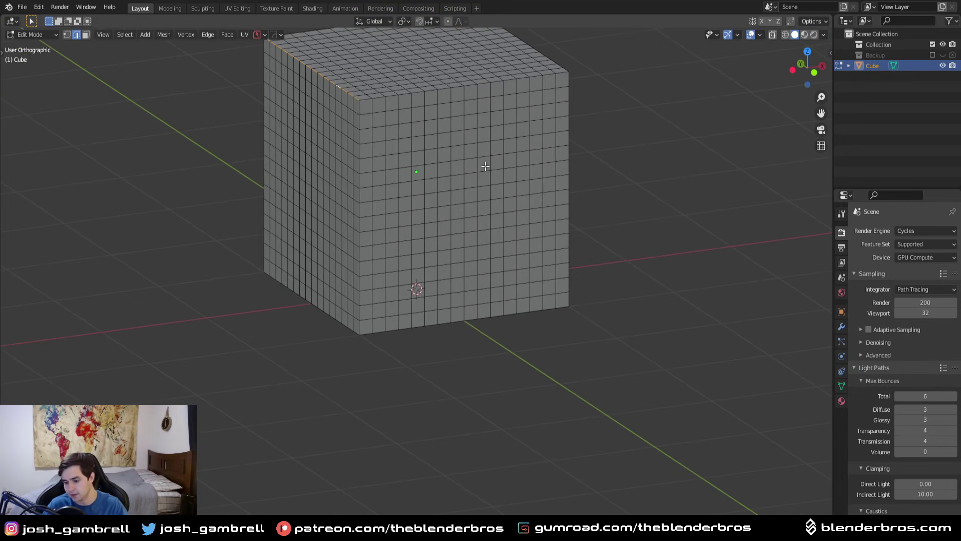
- Enable proportional editing and try a Sphere-falloff move of the top-left corner, then cancel it
left_click(449, 21)
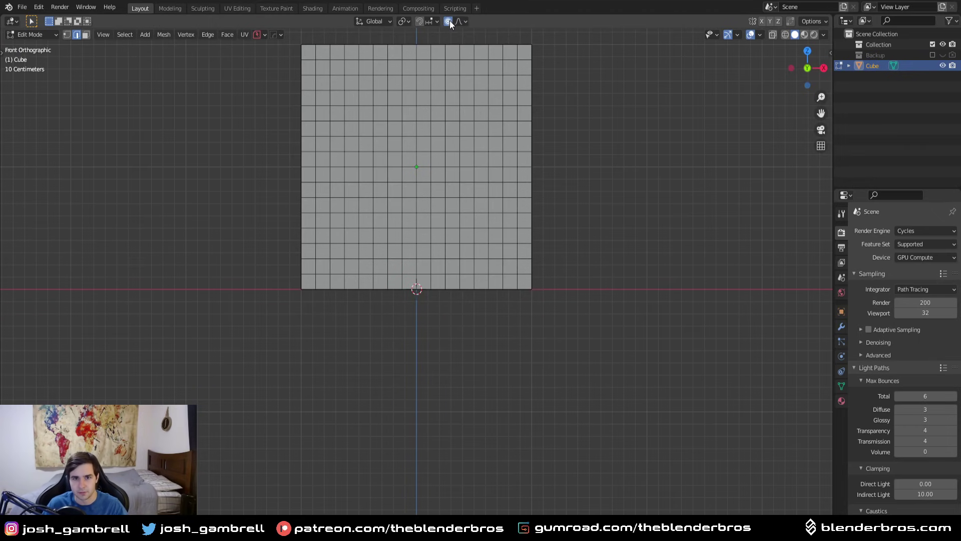
left_click(461, 21)
left_click(448, 80)
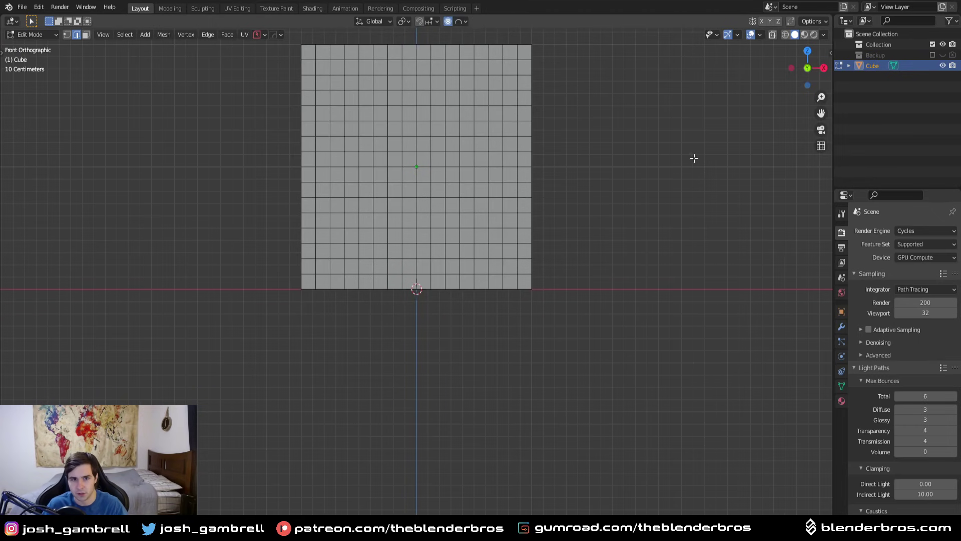
scroll(516, 215, "down", 3)
key("g")
scroll(532, 217, "down", 5)
key("Escape")
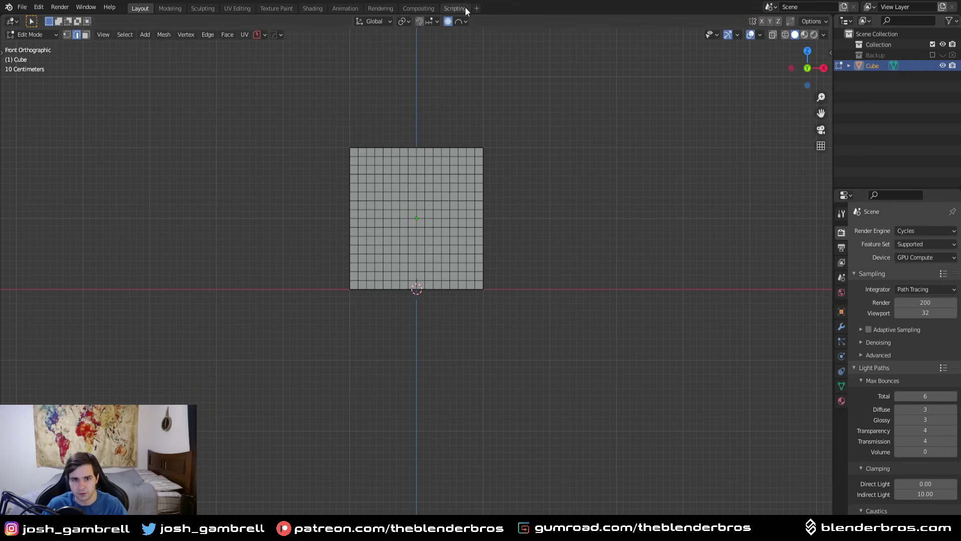
- Bend the top-left corner inward with Smooth proportional falloff into a curved profile
left_click(461, 21)
left_click(450, 69)
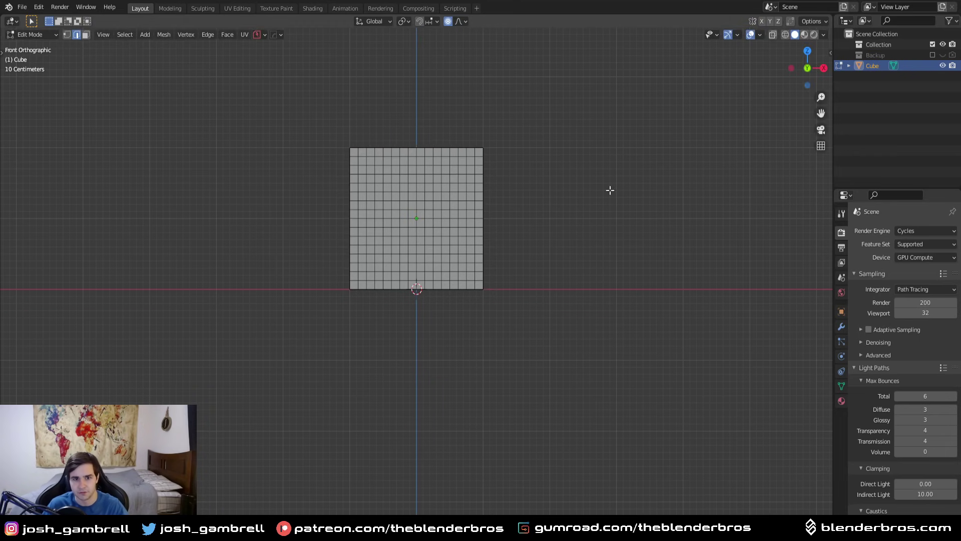
key("g")
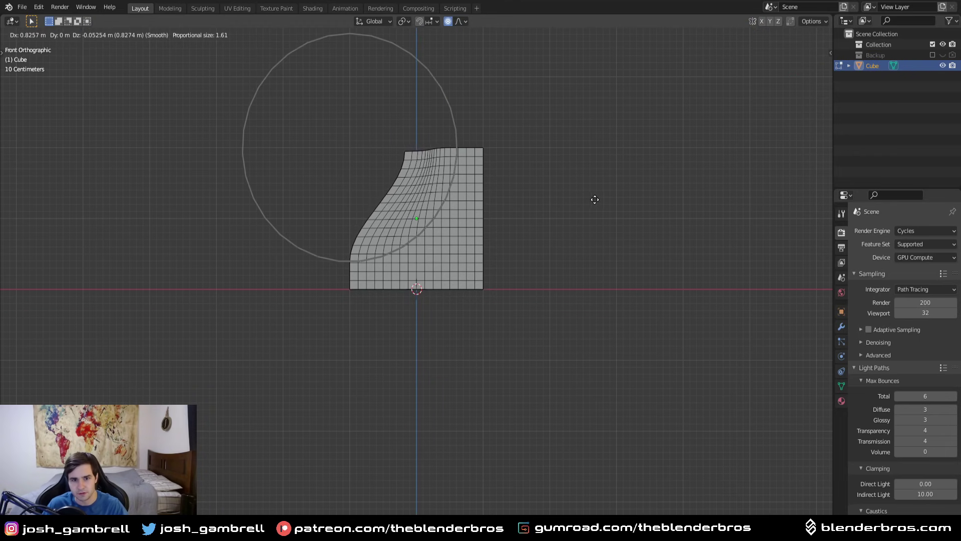
left_click(594, 200)
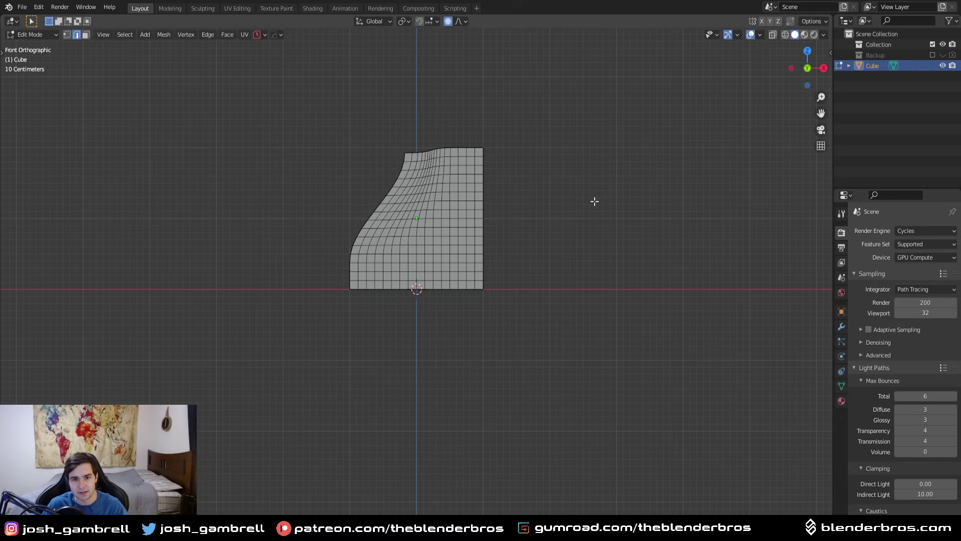
middle_click_drag(542, 215, 534, 252)
- Return to Object Mode and run HardOps Sharpen on the bent cube
key("Tab")
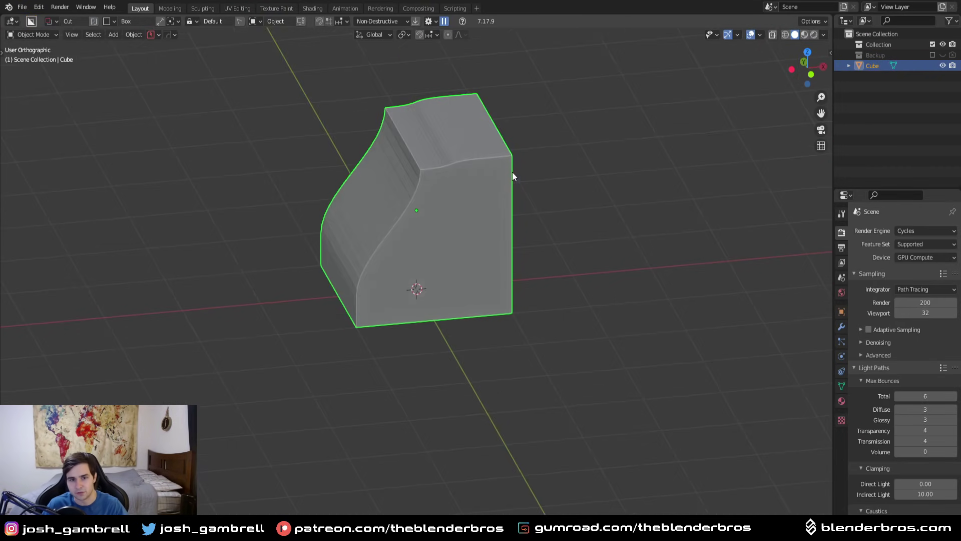
scroll(516, 175, "up", 4)
key("q")
left_click(520, 181)
middle_click_drag(520, 182, 396, 179)
- Inspect the bent mesh in Edit Mode, then back in Object Mode delete the cube
key("Tab")
scroll(457, 213, "up", 4)
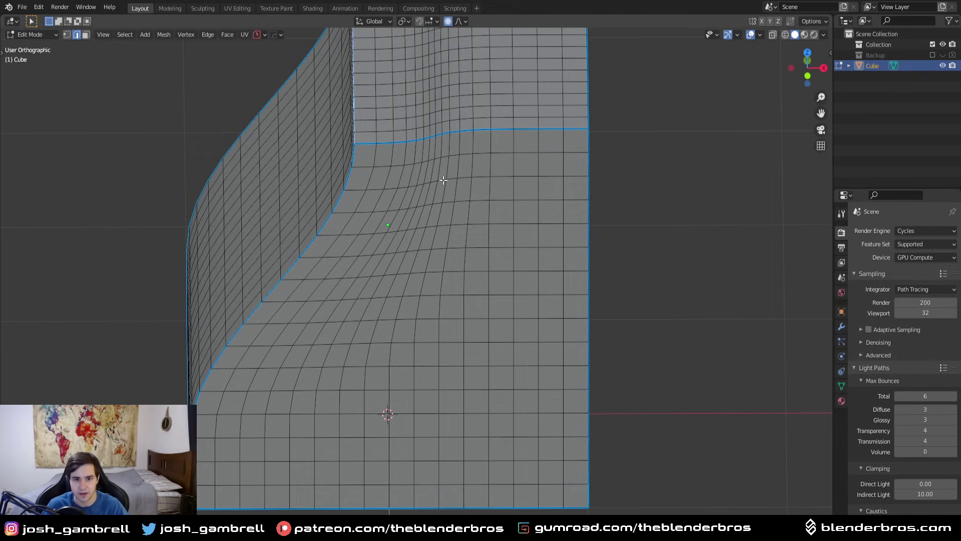
middle_click_drag(443, 181, 504, 291)
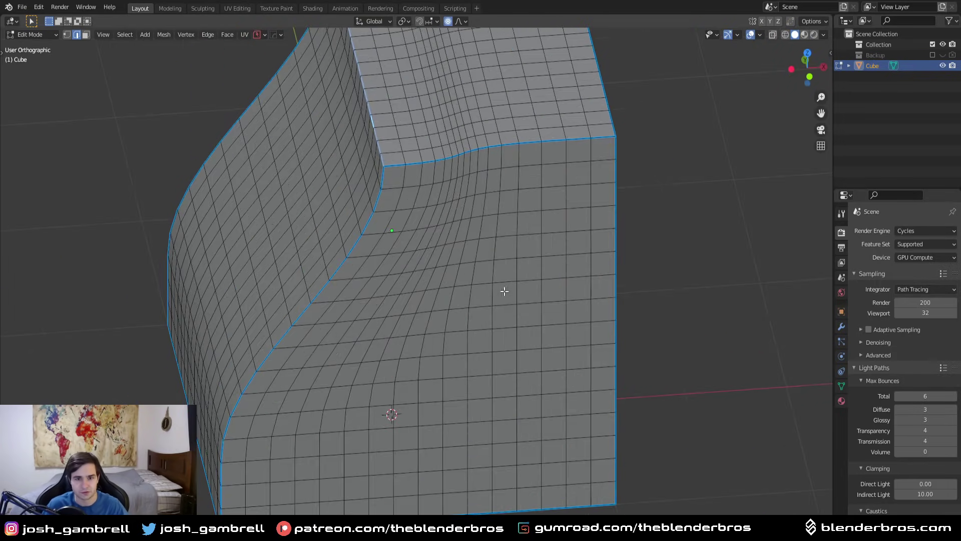
scroll(504, 291, "down", 5)
key("Tab")
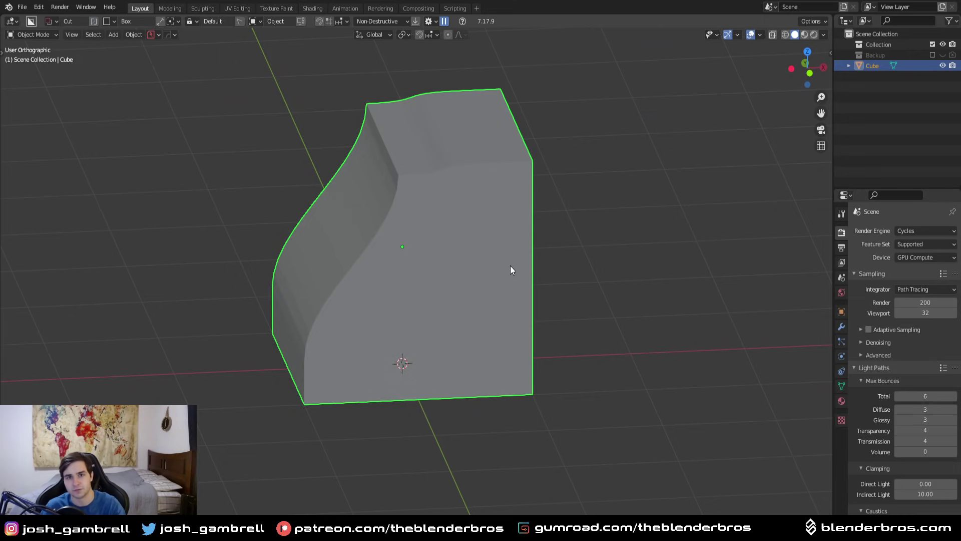
key("Tab")
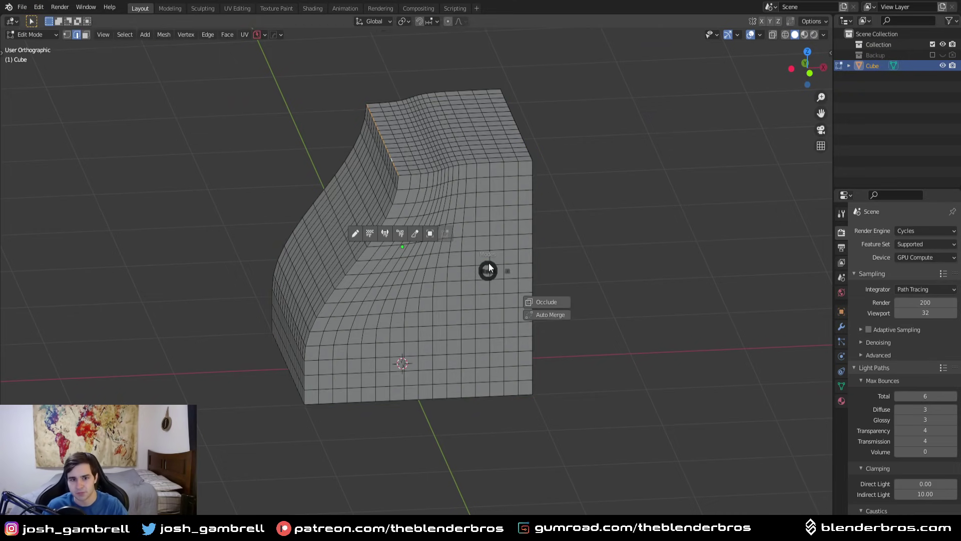
key("Tab")
key("Delete")
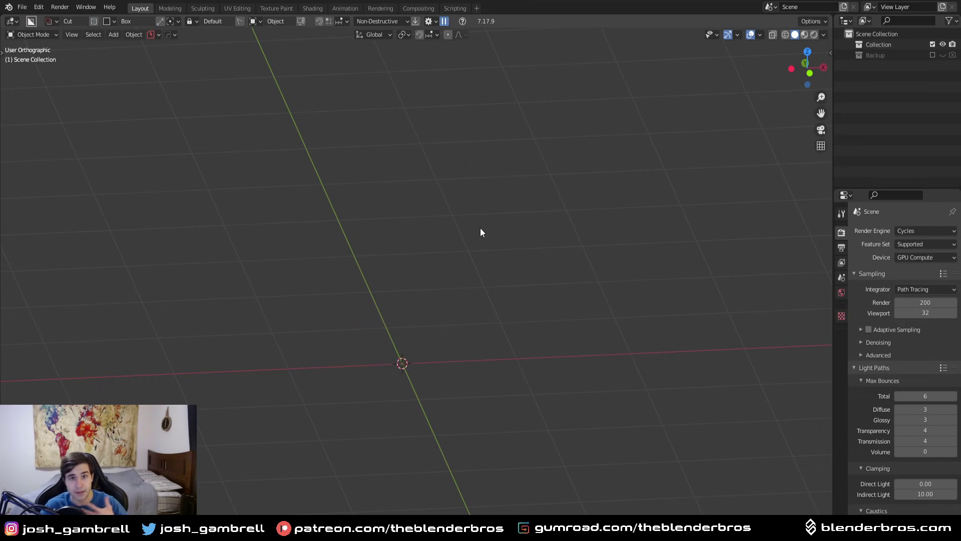
- From the front view, add a new cube and lift it so its bottom rests on the ground
key("KP_1")
key("shift+a")
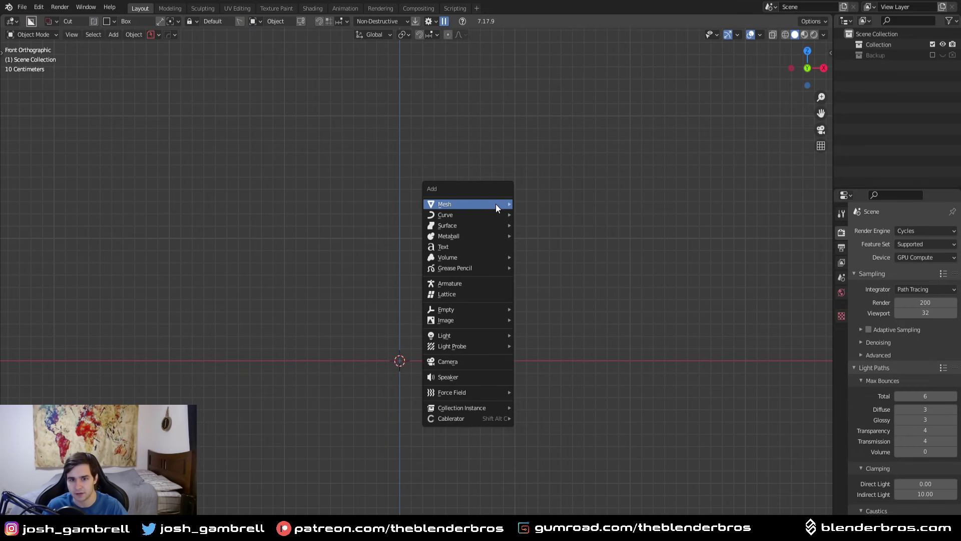
mouse_move(503, 204)
left_click(547, 223)
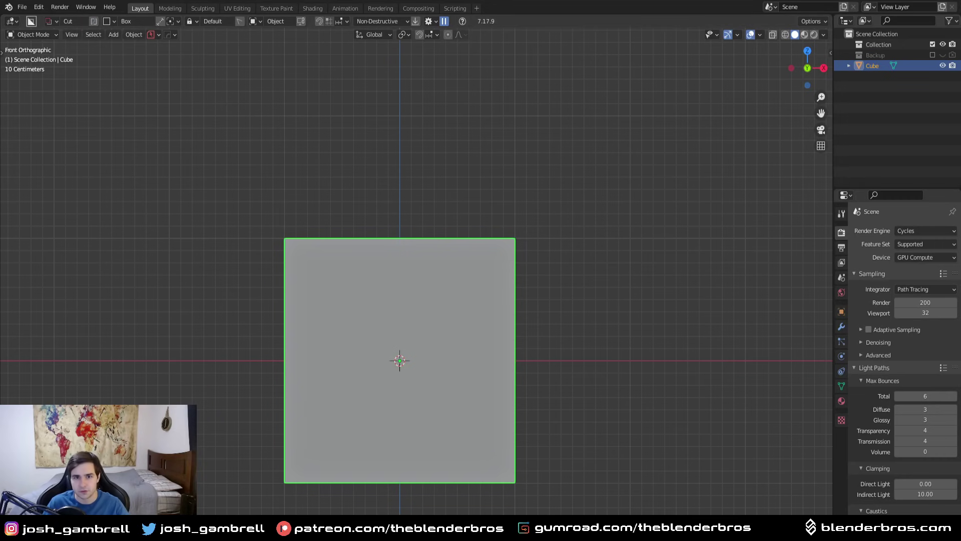
key("g")
key("z")
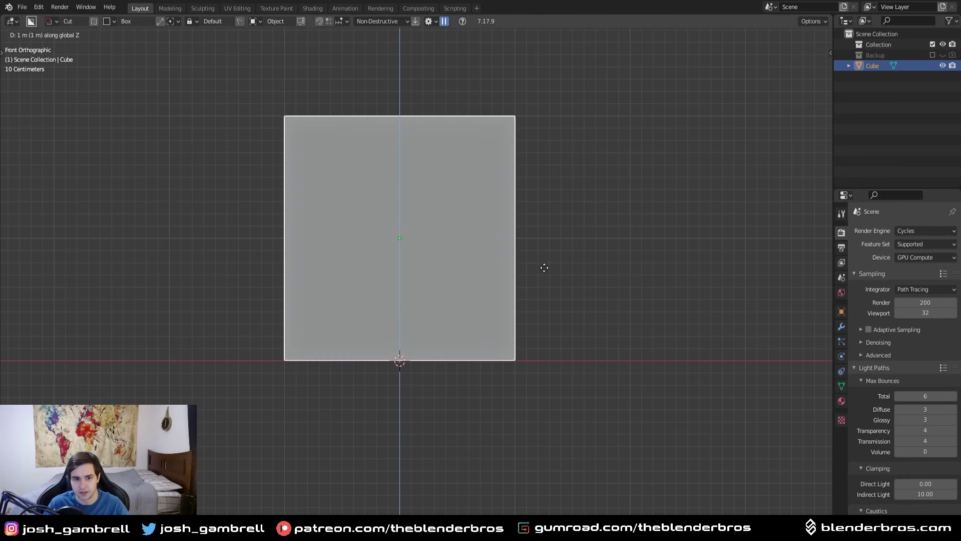
left_click(545, 267)
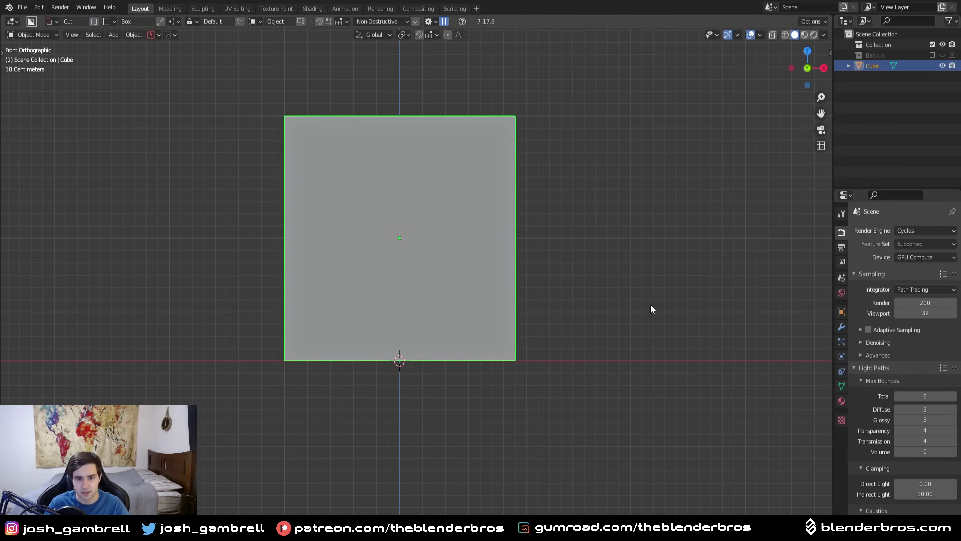
- Narrow the cube along X and slim its footprint while keeping the height, making a tall box
key("s")
key("x")
left_click(518, 301)
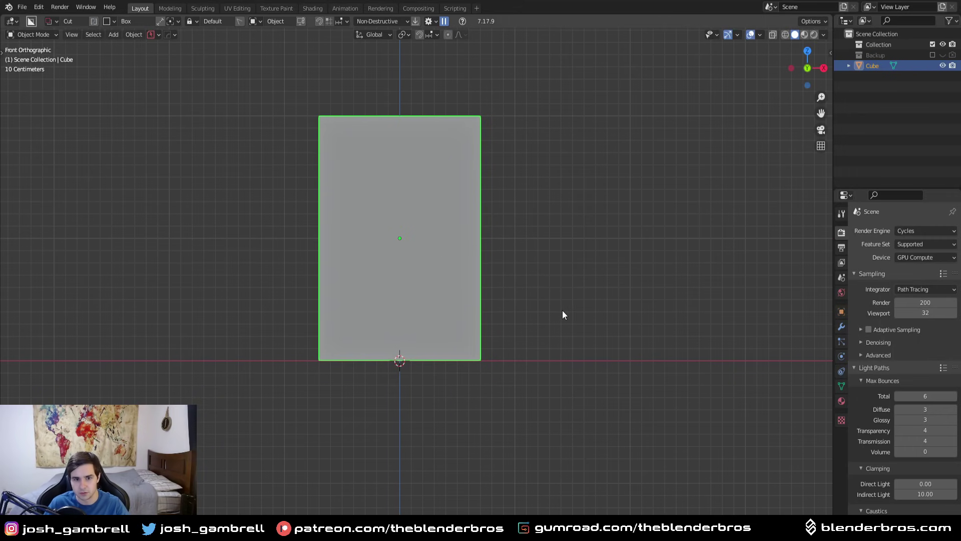
key("s")
left_click(580, 314)
middle_click_drag(579, 314, 521, 382)
key("s")
key("shift+z")
left_click(526, 354)
- Apply the box's scale and enter Edit Mode with everything selected
key("ctrl+a")
left_click(545, 336)
key("Tab")
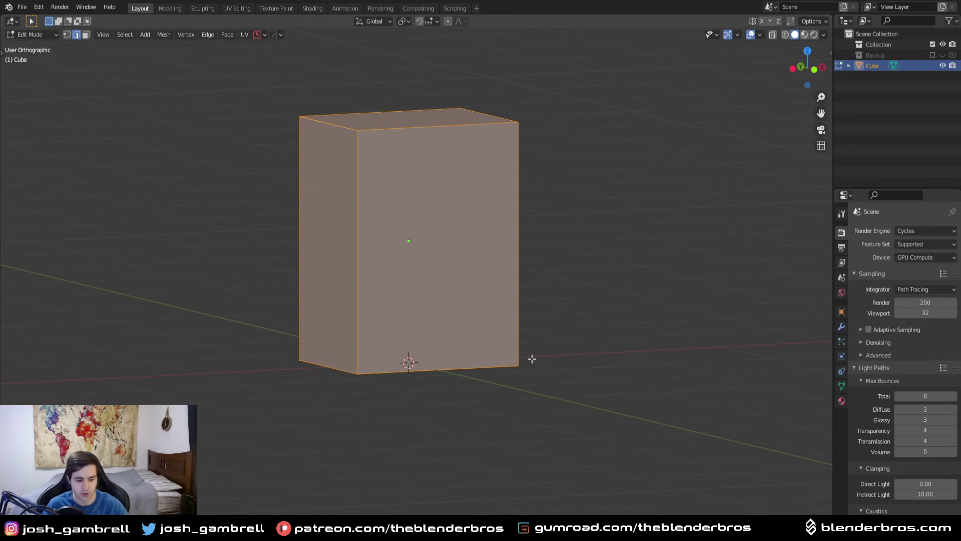
- Select a top edge of the box and try moving it, then cancel
middle_click_drag(532, 358, 446, 368)
left_click(333, 153)
key("g")
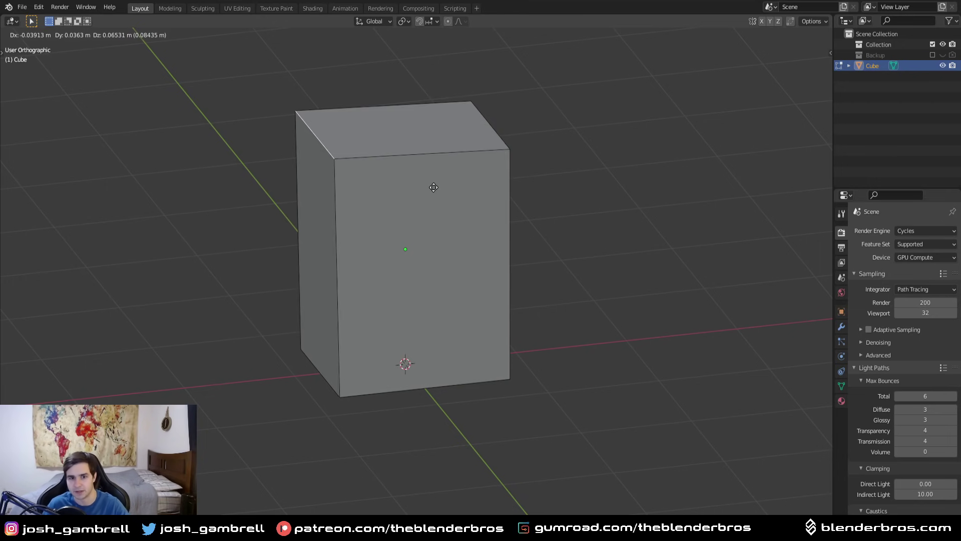
key("Escape")
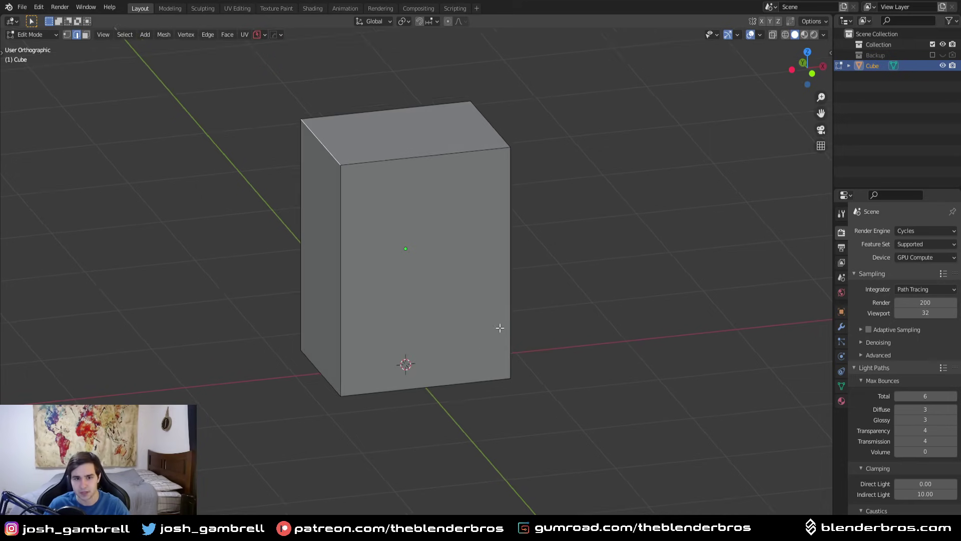
middle_click_drag(430, 354, 437, 332)
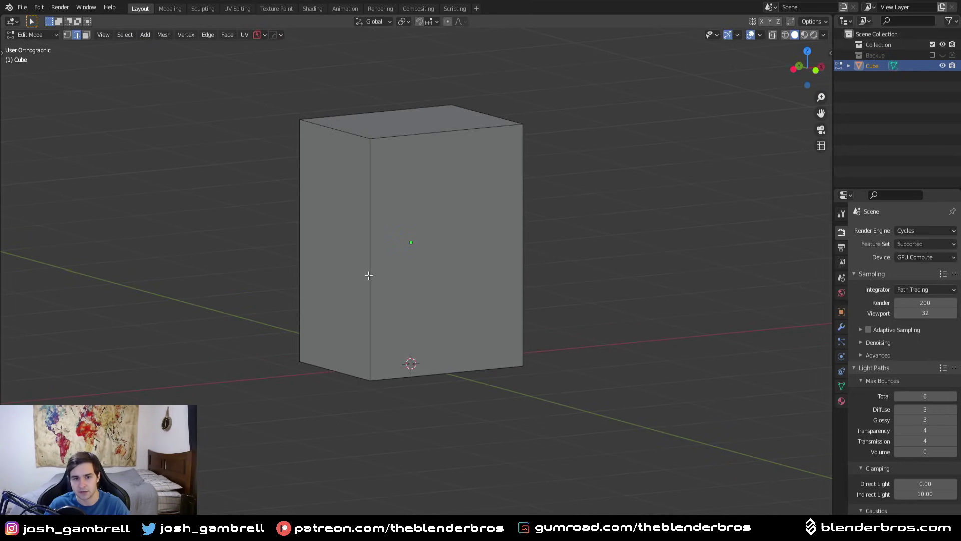
- Add many centred horizontal loop cuts around the tall box
key("ctrl+r")
scroll(368, 273, "up", 8)
scroll(366, 272, "up", 7)
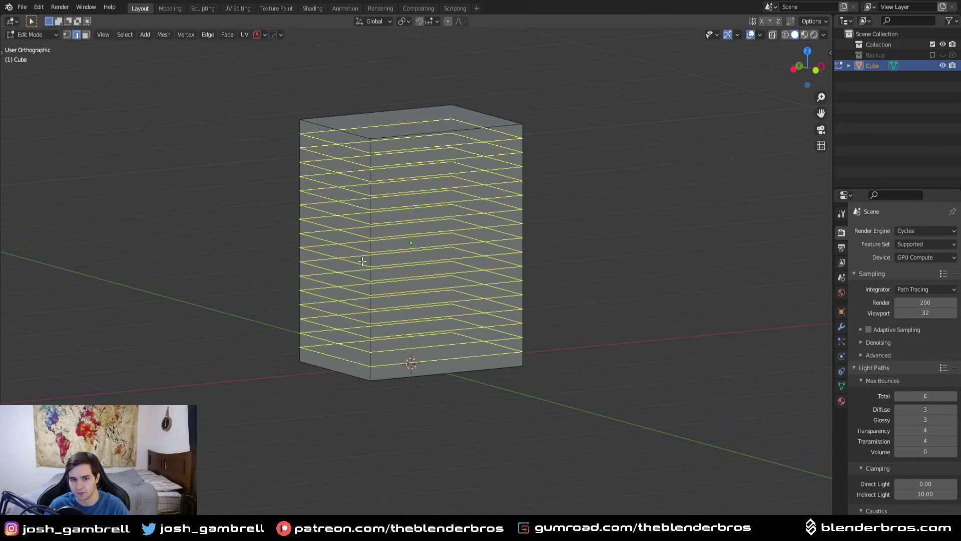
scroll(362, 261, "up", 2)
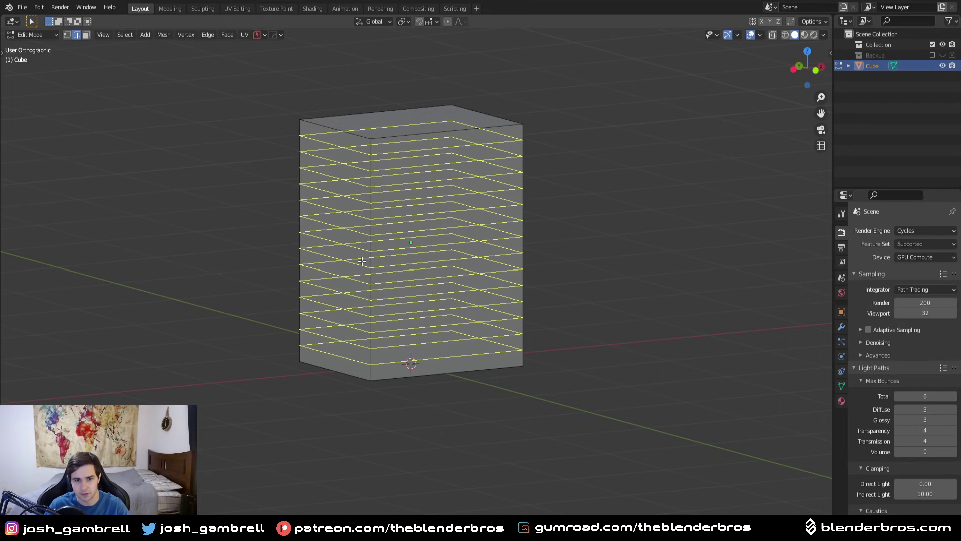
left_click(361, 261)
right_click(360, 260)
scroll(360, 260, "up", 3)
middle_click_drag(360, 260, 401, 275)
- Add centred vertical loop cuts across the side and front faces of the box
key("ctrl+r")
scroll(428, 136, "up", 9)
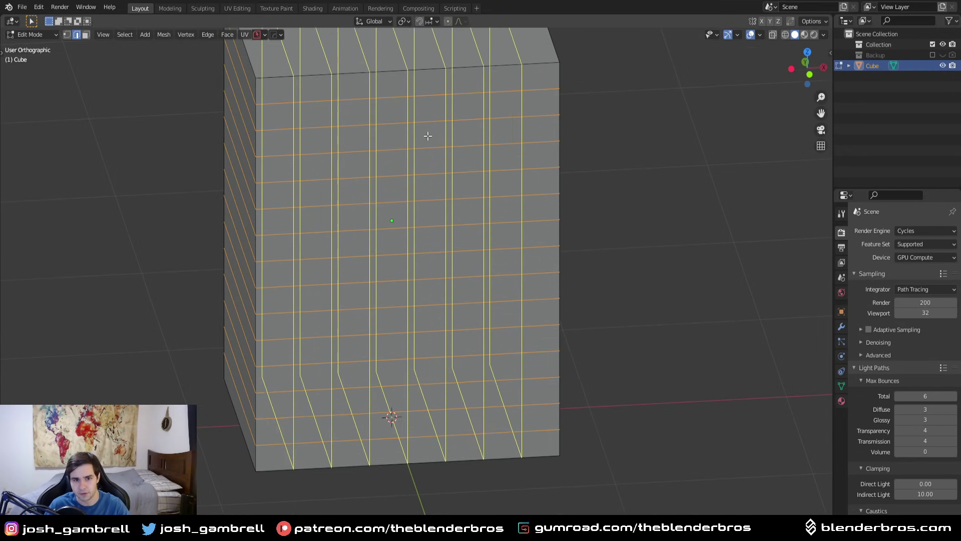
left_click(428, 136)
right_click(428, 135)
middle_click_drag(427, 136, 431, 170)
key("ctrl+r")
scroll(429, 167, "up", 9)
scroll(409, 155, "down", 3)
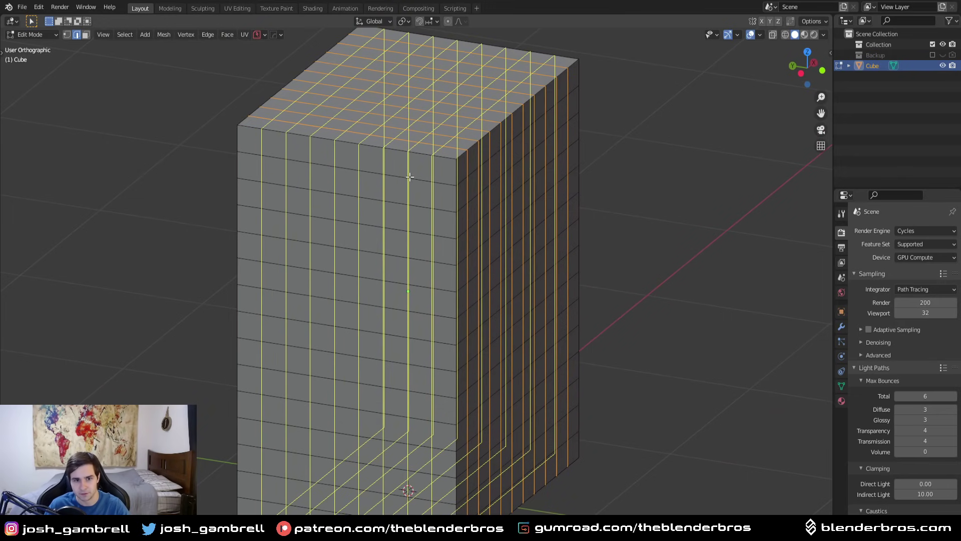
left_click(410, 177)
right_click(407, 187)
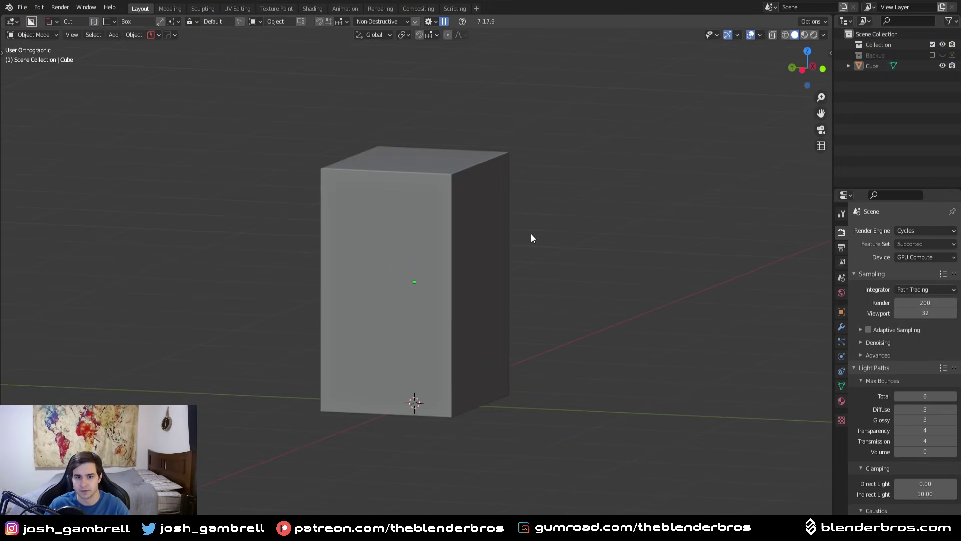
- Leave Edit Mode, clear the selection, and view the gridded box from the front
key("q")
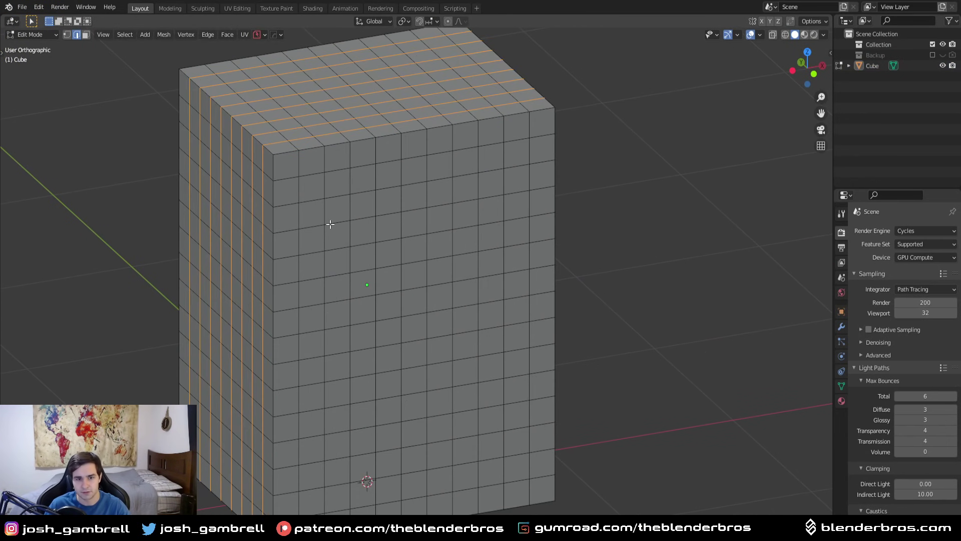
key("alt+a")
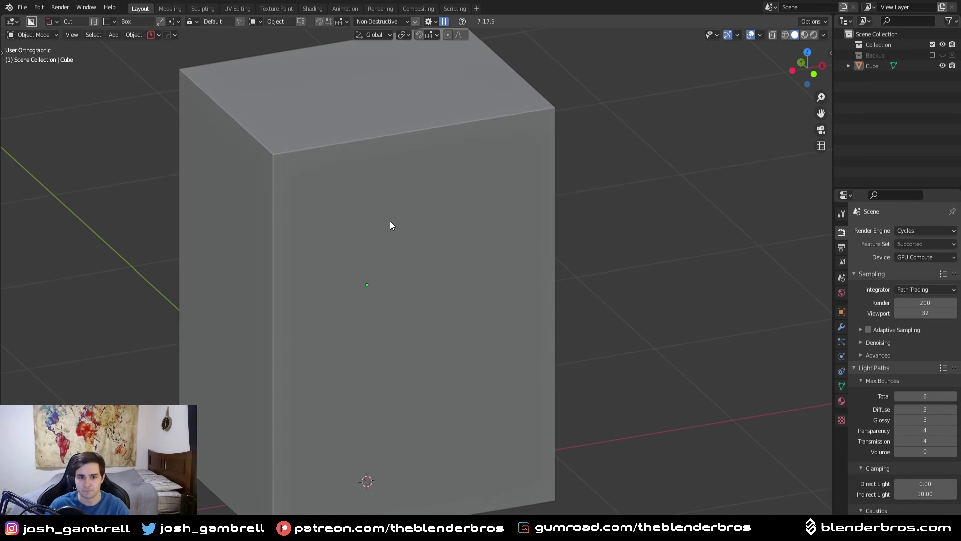
key("KP_1")
- Select the box, show its empty modifier stack, and dismiss the Add menu
scroll(389, 221, "down", 1)
left_click(382, 224)
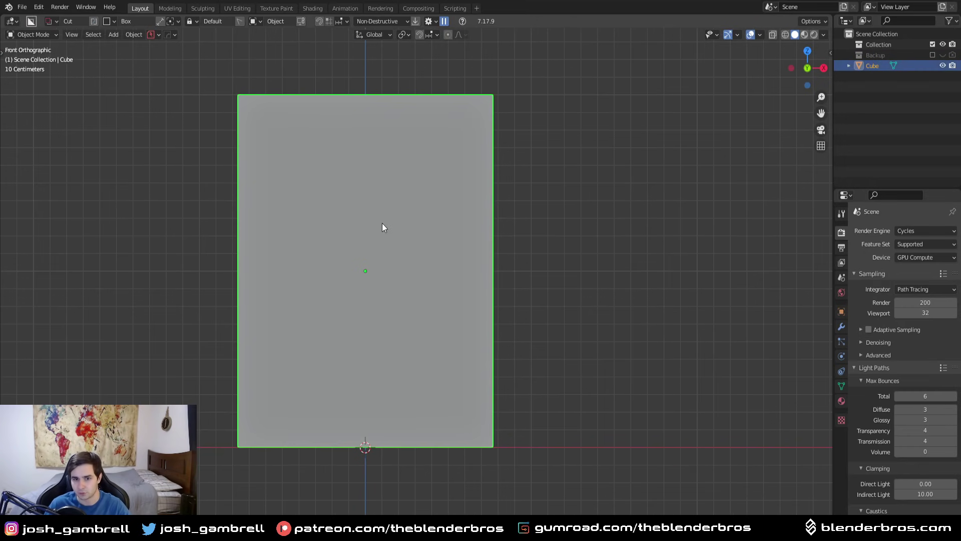
left_click(841, 326)
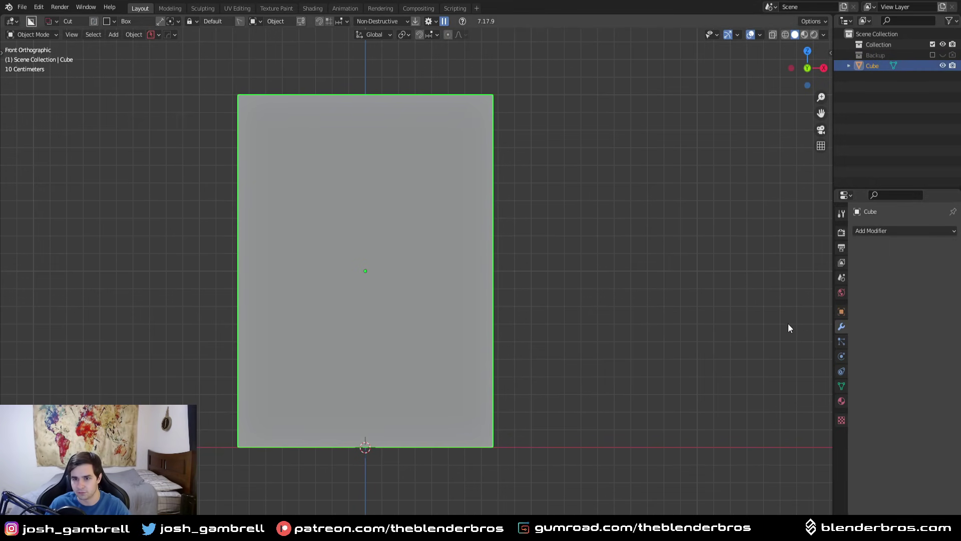
key("shift+a")
mouse_move(467, 254)
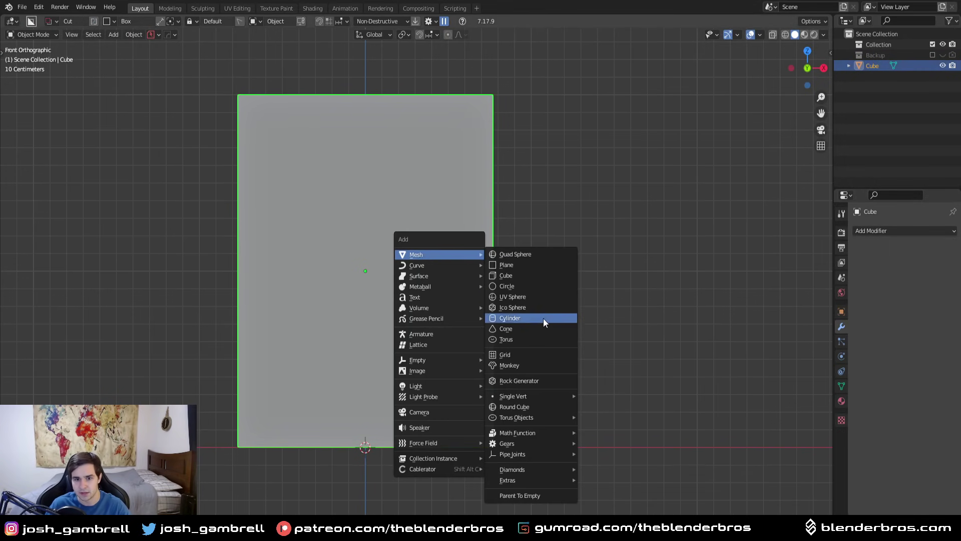
key("Escape")
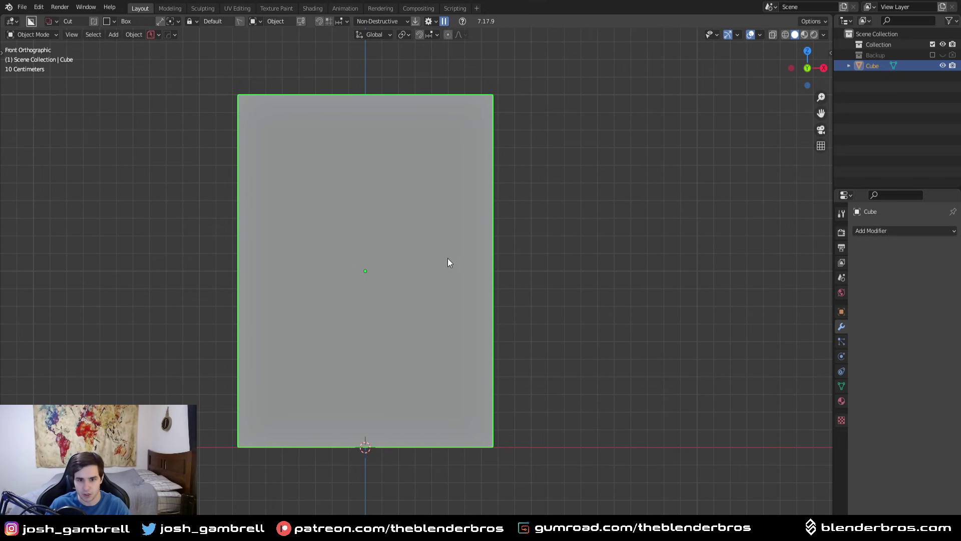
- Add a Lattice modifier via the HardOps quick menu, undo it, and bring up the Add menu
key("q")
mouse_move(440, 332)
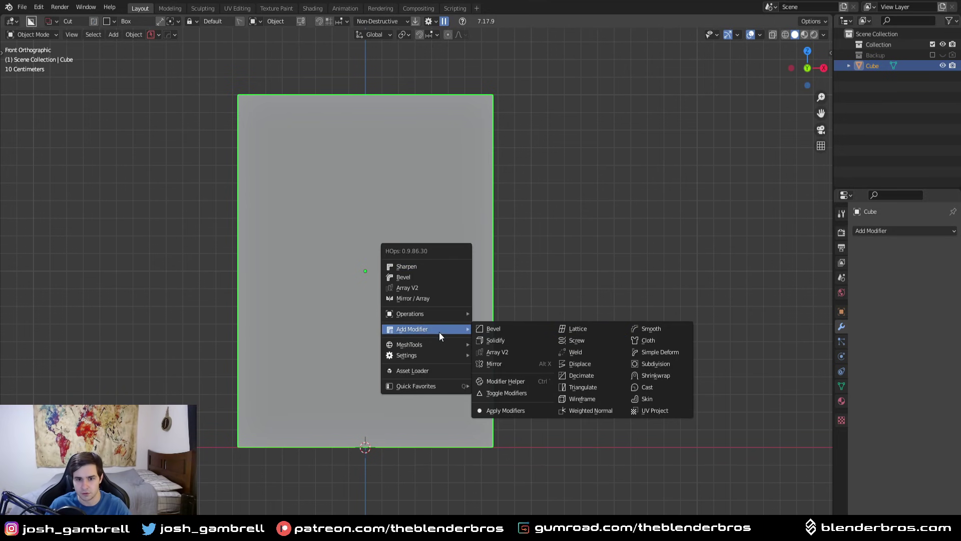
left_click(578, 328)
key("ctrl+z")
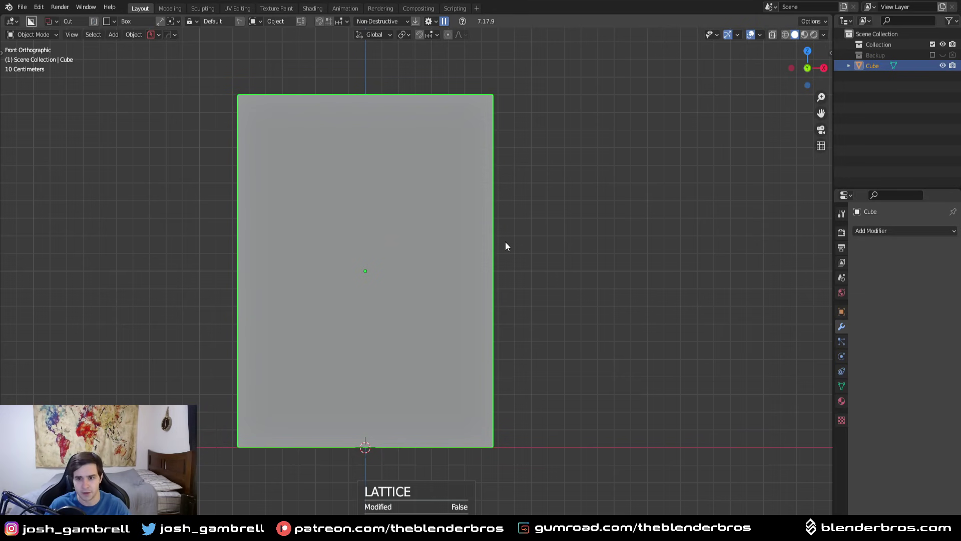
key("shift+a")
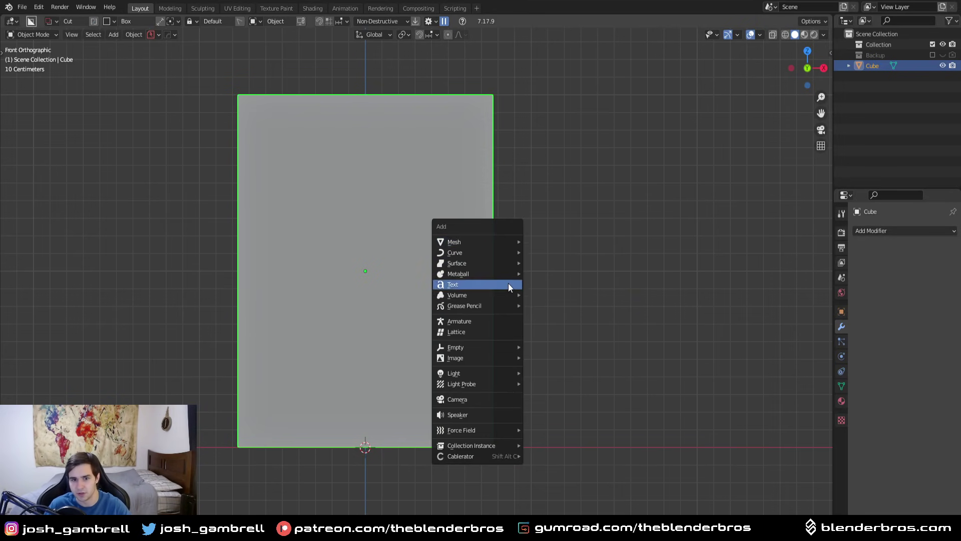
- Add a Lattice object, scale it up, and raise it to the box's height
left_click(474, 332)
scroll(504, 323, "down", 3)
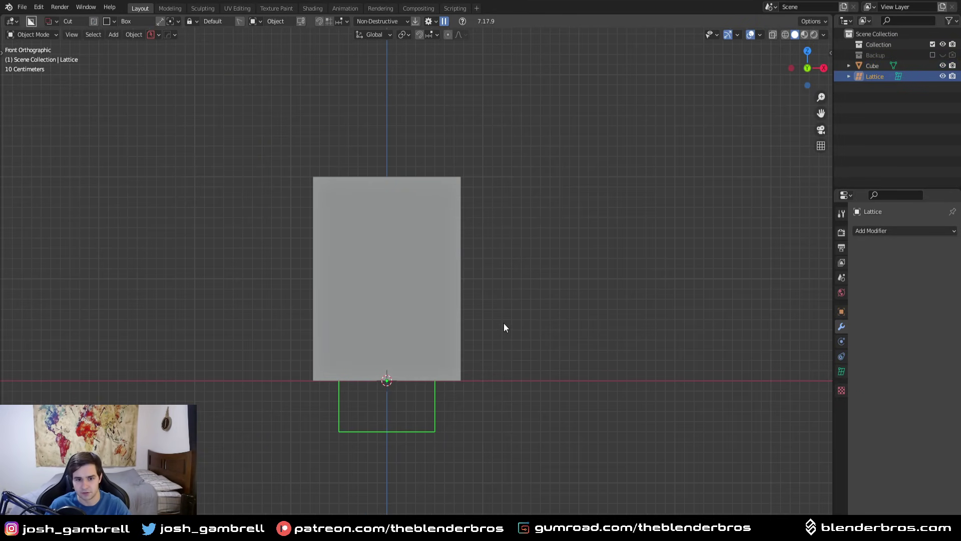
key("s")
left_click(538, 366)
key("g")
key("z")
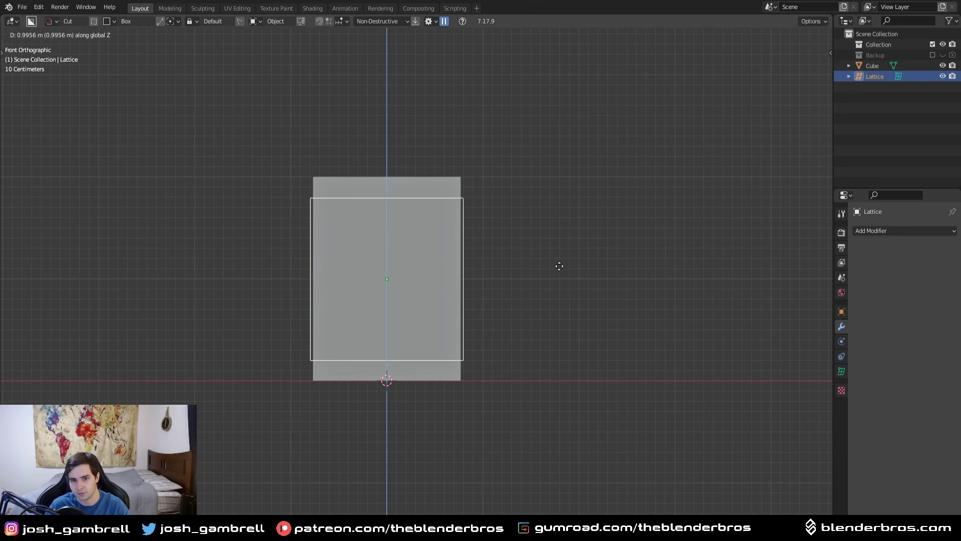
left_click(559, 266)
- Stretch the lattice vertically and line it up to enclose the tall box
key("s")
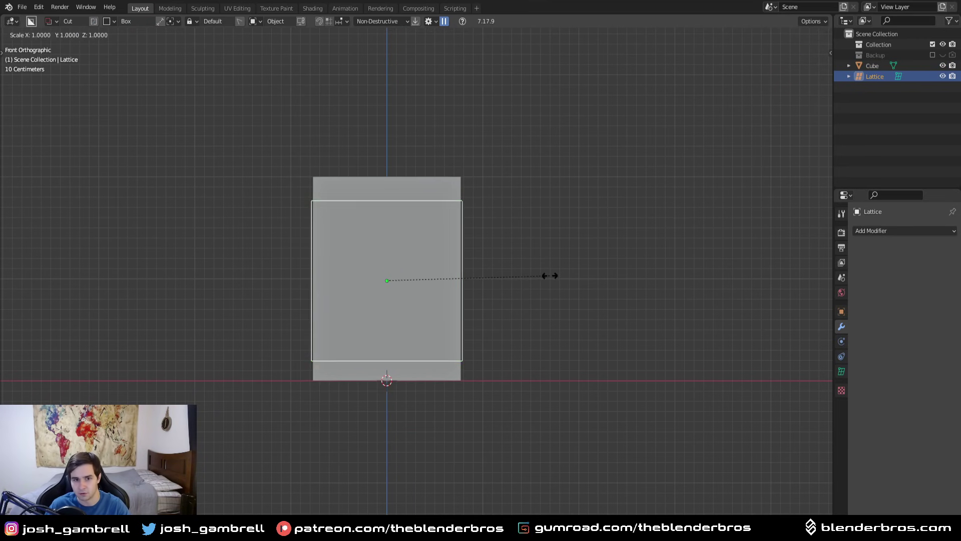
key("z")
left_click(599, 275)
key("g")
key("z")
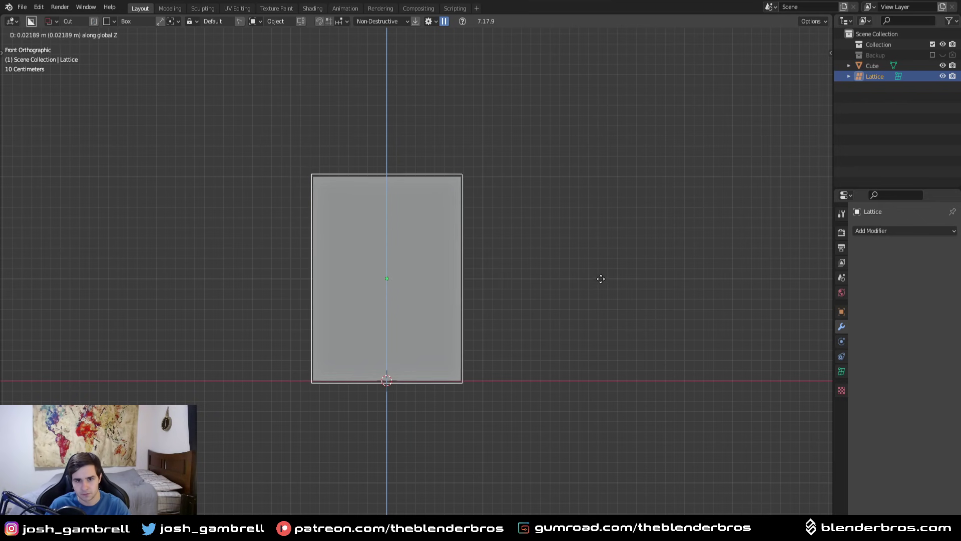
left_click(601, 279)
- From the right side view, scale the lattice along Y to match the box's depth
middle_click_drag(517, 266, 655, 288)
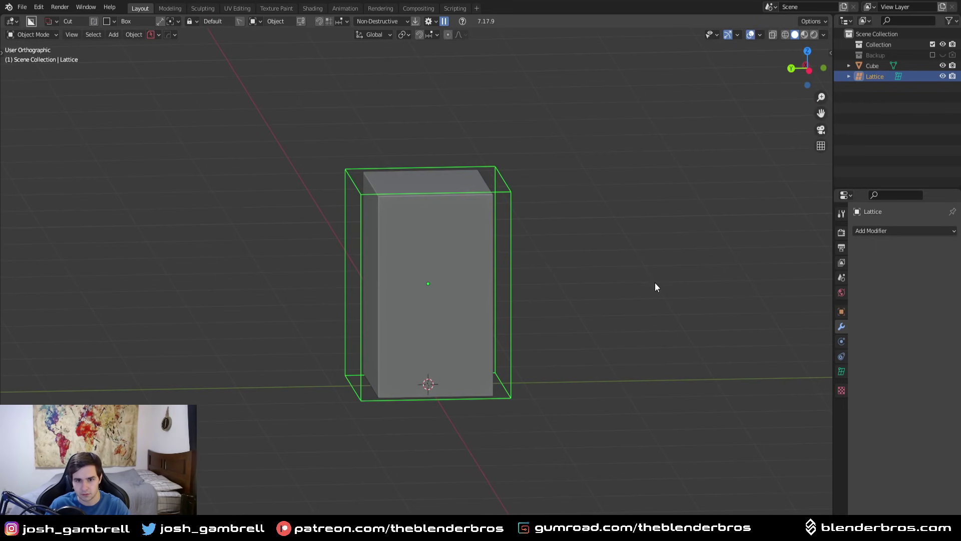
key("KP_3")
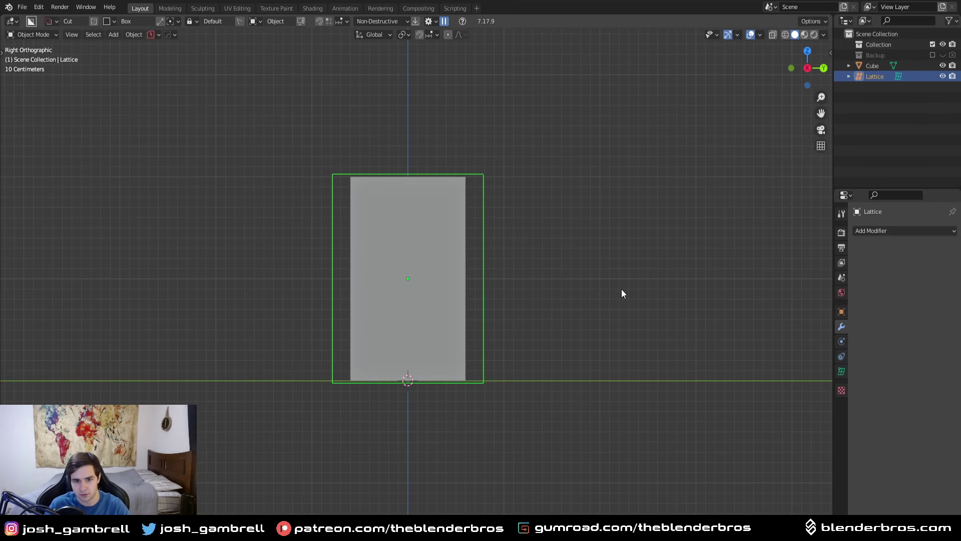
key("s")
key("y")
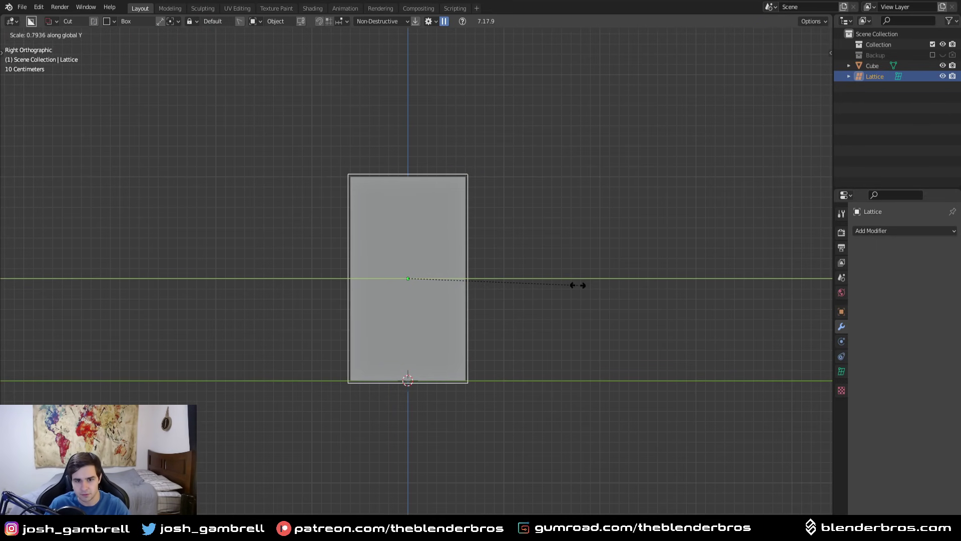
left_click(578, 285)
- Check the cube's subdivisions in Edit Mode, then return to Object Mode and reselect the lattice
middle_click_drag(555, 299, 401, 221)
scroll(346, 227, "down", 5)
left_click(280, 265)
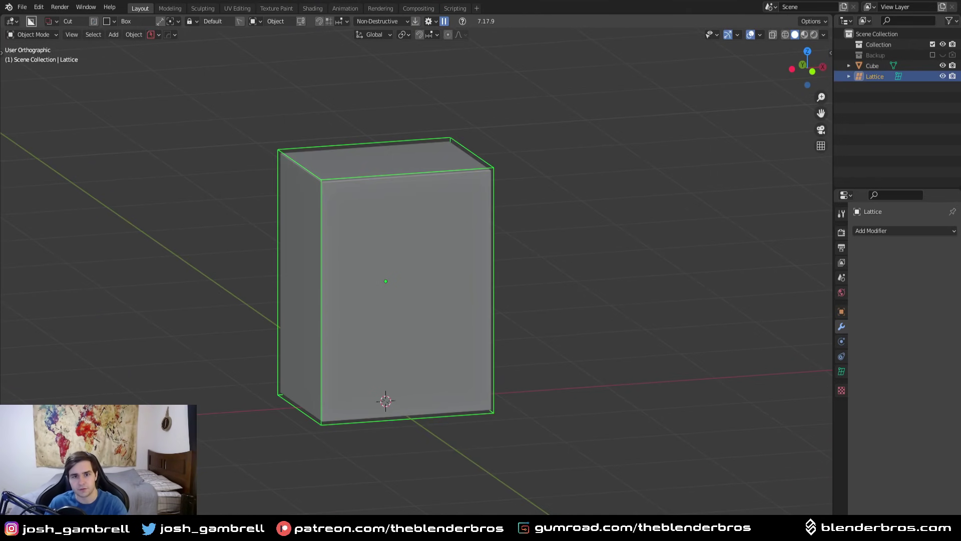
key("KP_5")
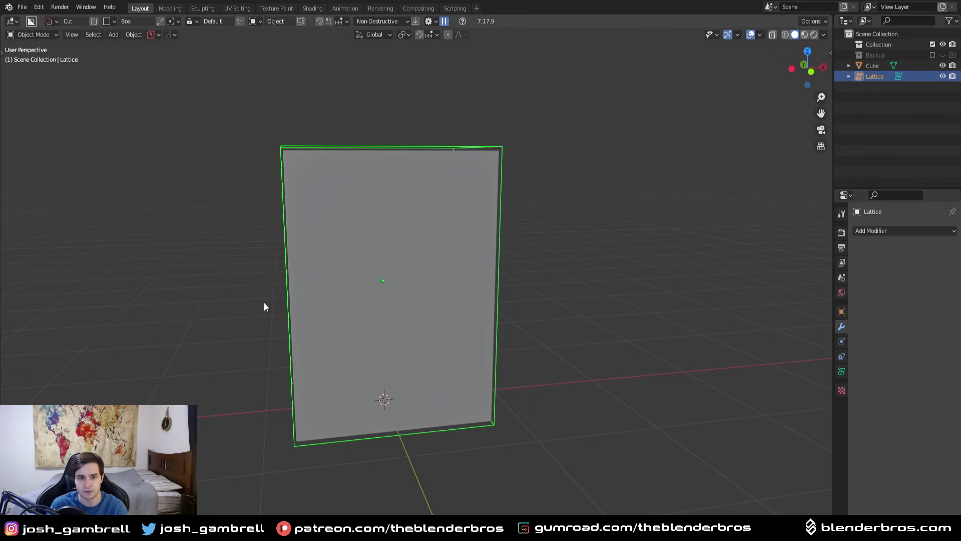
middle_click_drag(346, 300, 376, 275)
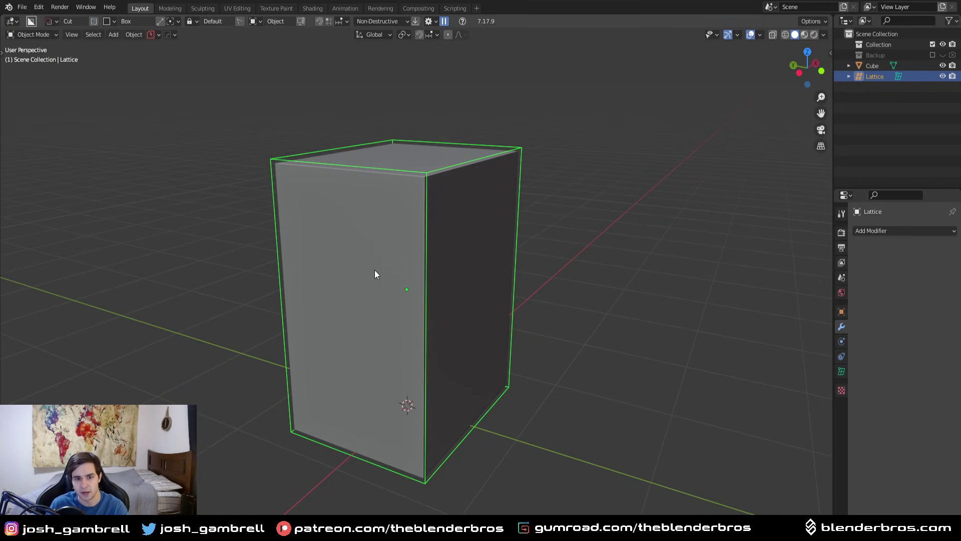
left_click(376, 255)
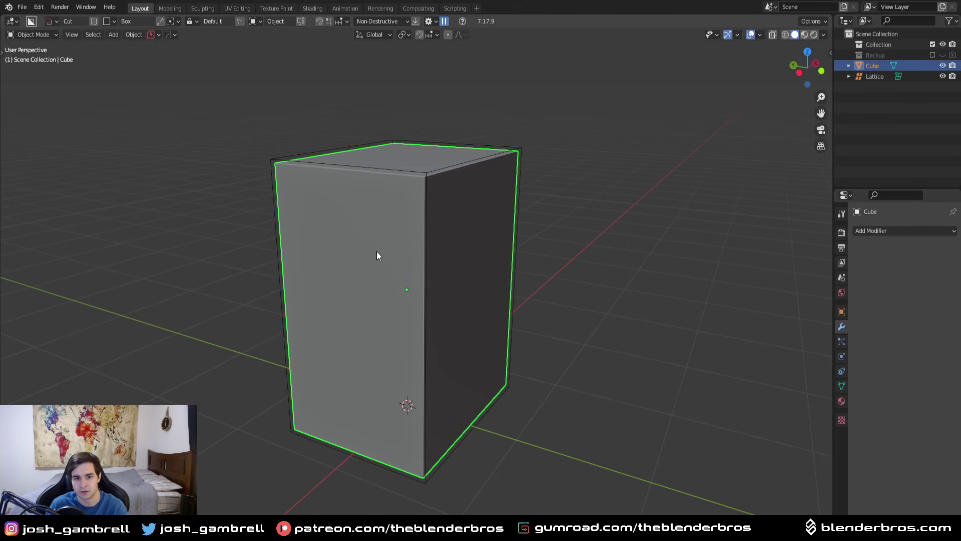
middle_click_drag(420, 242, 450, 250)
key("Tab")
left_click(378, 354)
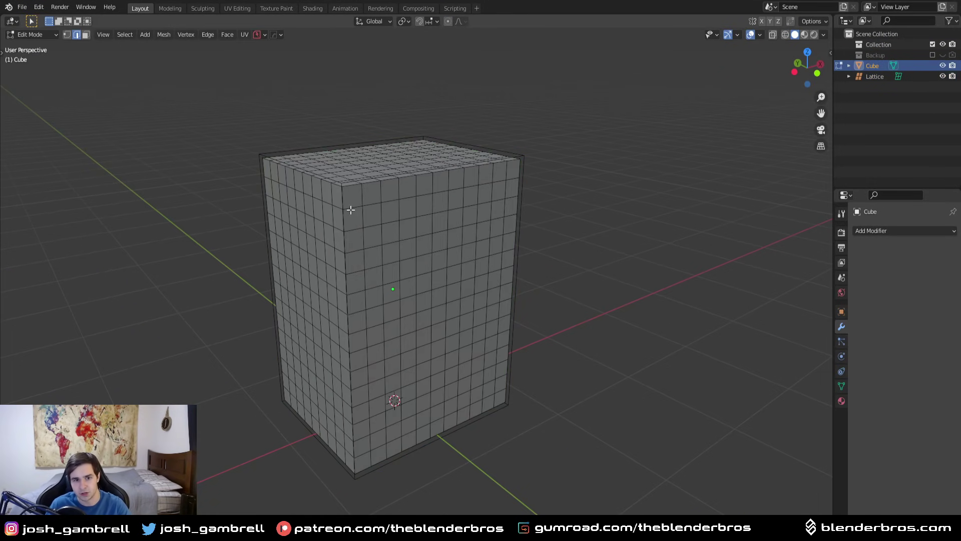
key("Tab")
left_click(350, 183)
middle_click_drag(350, 183, 487, 299)
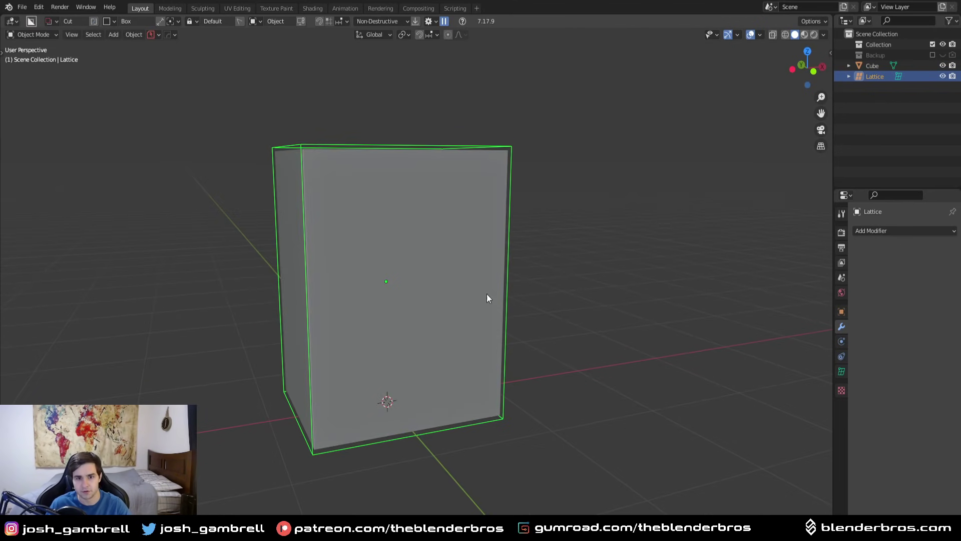
- Set the lattice resolution to U 3 and W 4, leaving V at 2
left_click(841, 372)
middle_click_drag(701, 288, 554, 294)
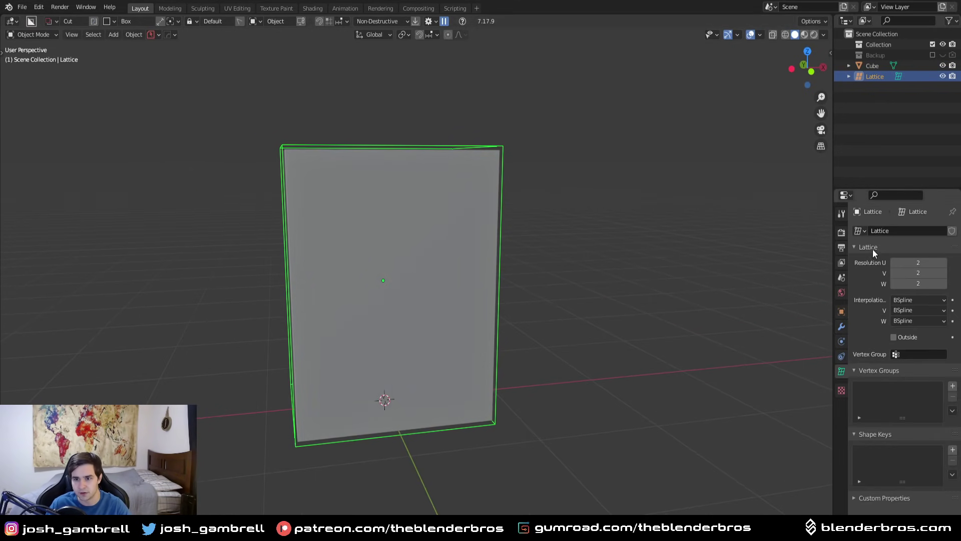
middle_click_drag(757, 275, 626, 278)
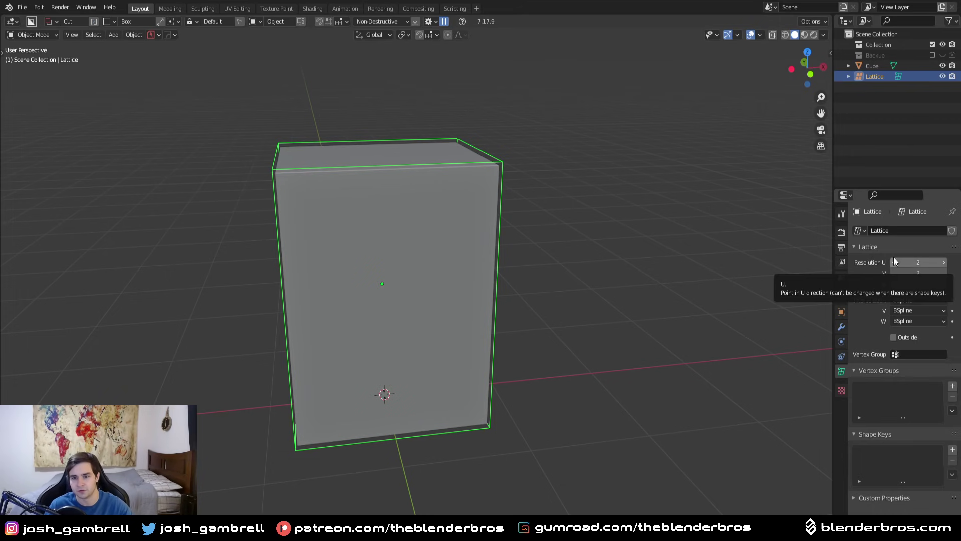
left_click(943, 263)
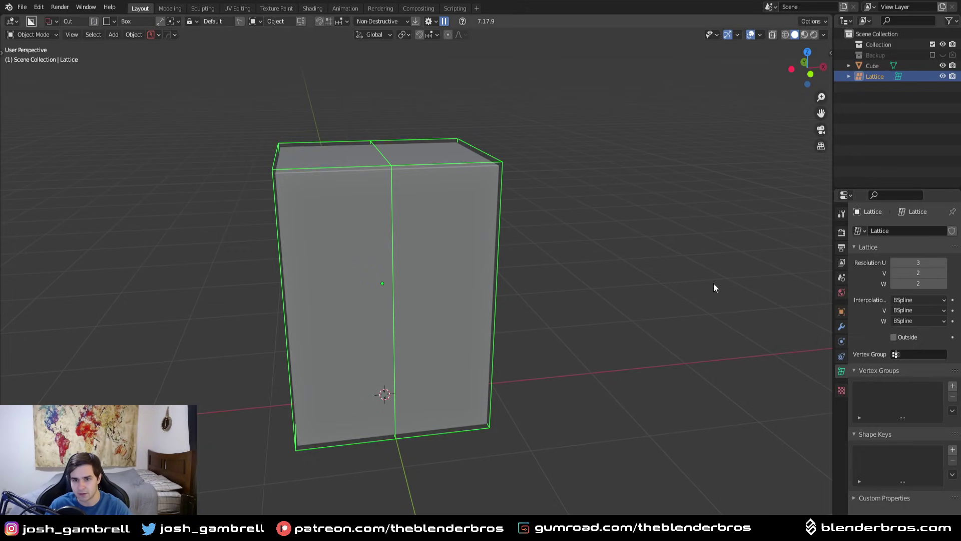
middle_click_drag(396, 283, 386, 296)
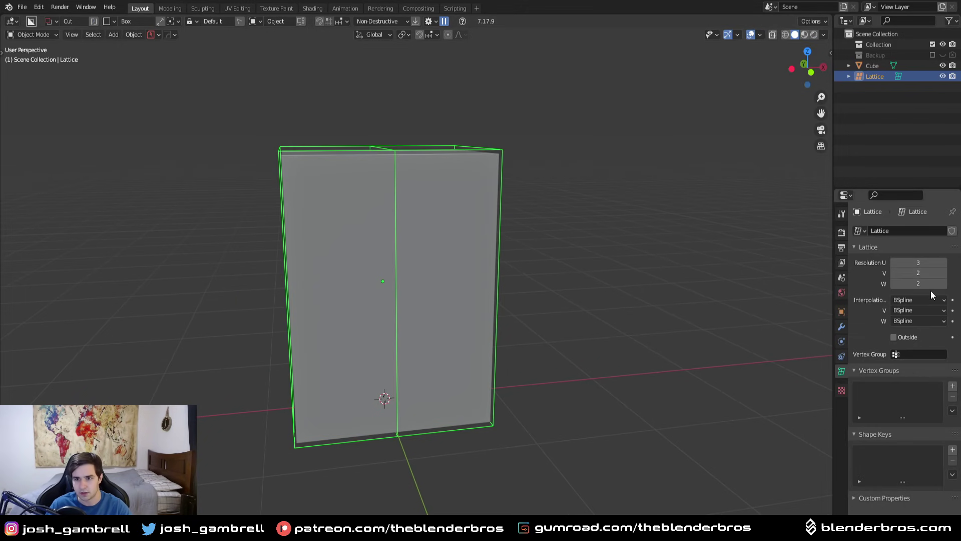
left_click(943, 283)
left_click(944, 283)
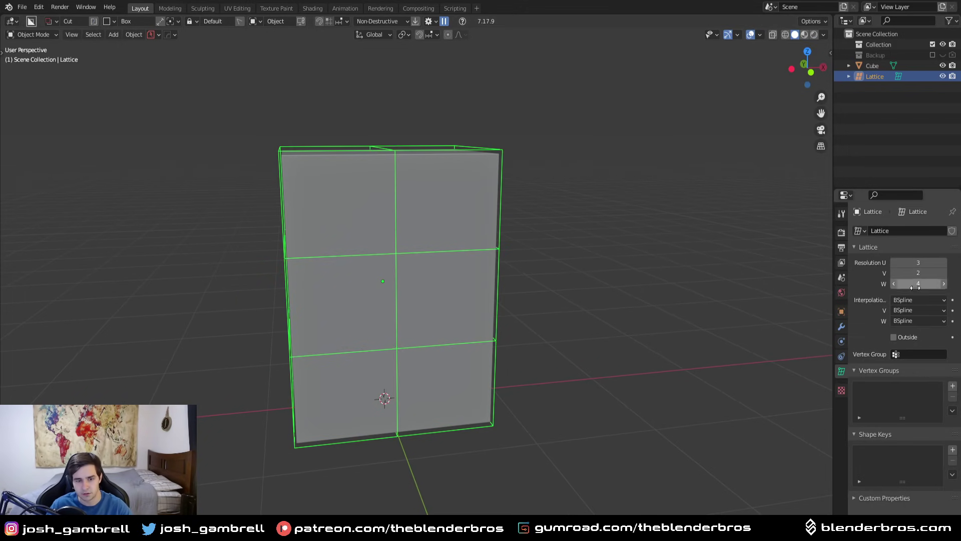
middle_click_drag(575, 265, 505, 245)
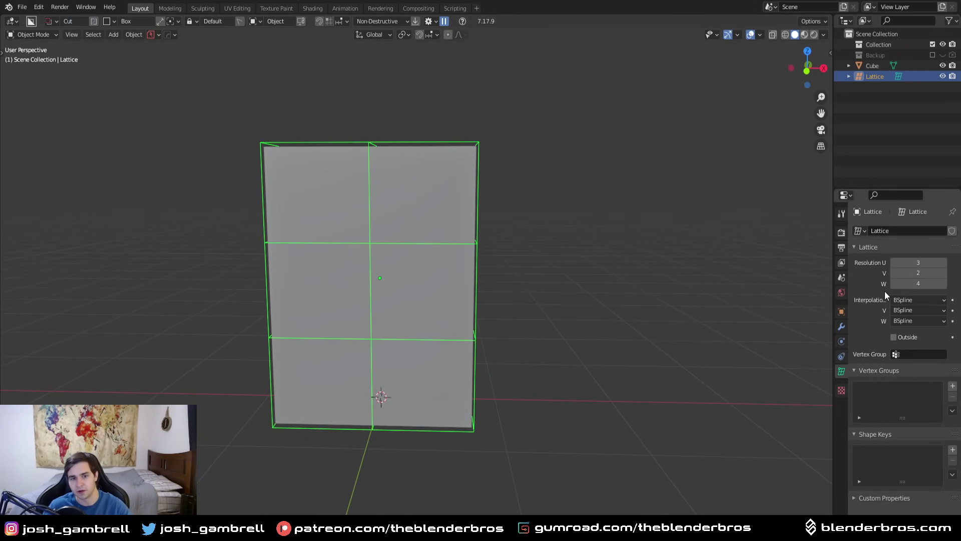
middle_click_drag(482, 279, 339, 314)
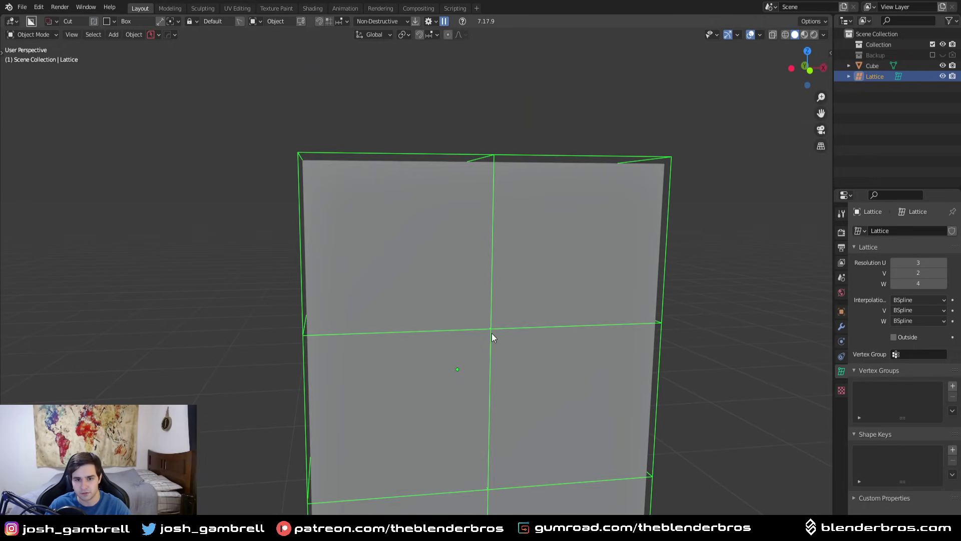
middle_click_drag(491, 333, 617, 211)
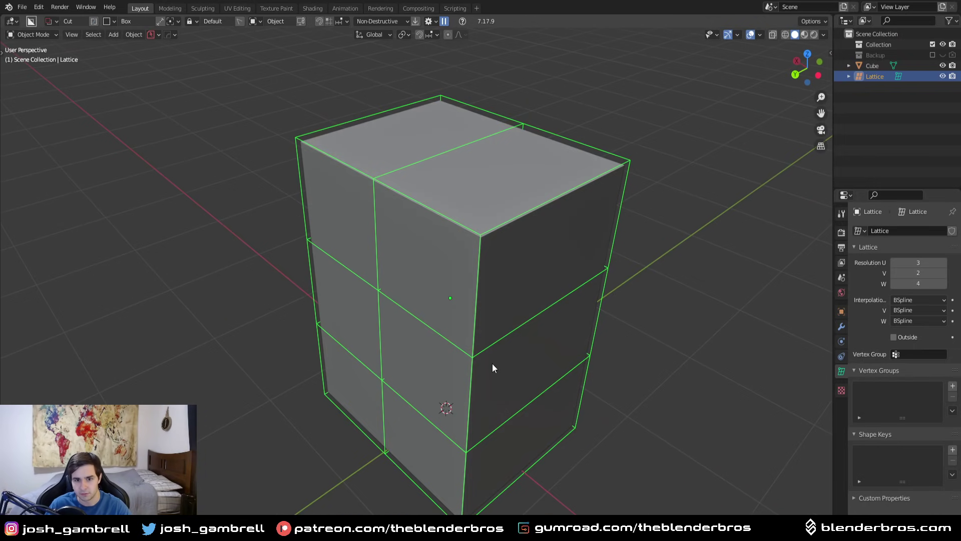
middle_click_drag(491, 362, 479, 294)
- Enter lattice Edit Mode, try moving the top-left corner point, then cancel back to Object Mode
key("Tab")
left_click(297, 178)
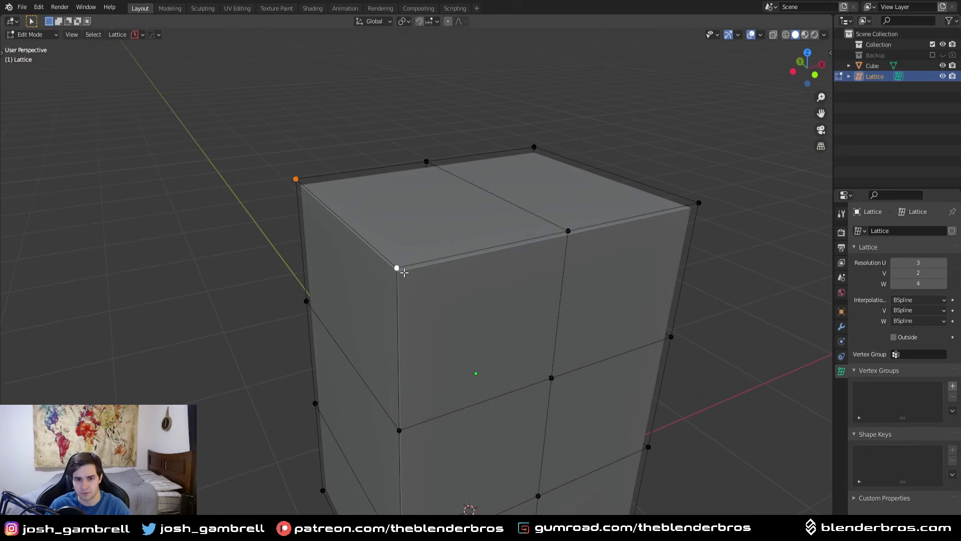
middle_click_drag(404, 271, 404, 254)
key("g")
key("Escape")
key("Tab")
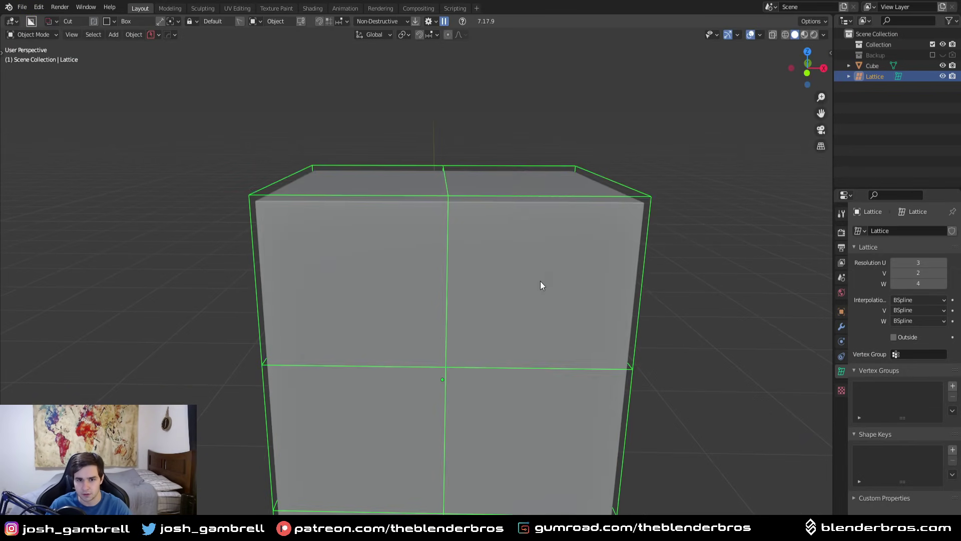
middle_click_drag(540, 286, 453, 311)
- Add a Lattice modifier to the cube with the Lattice object as its deformer
left_click(457, 245)
left_click(841, 328)
left_click(880, 232)
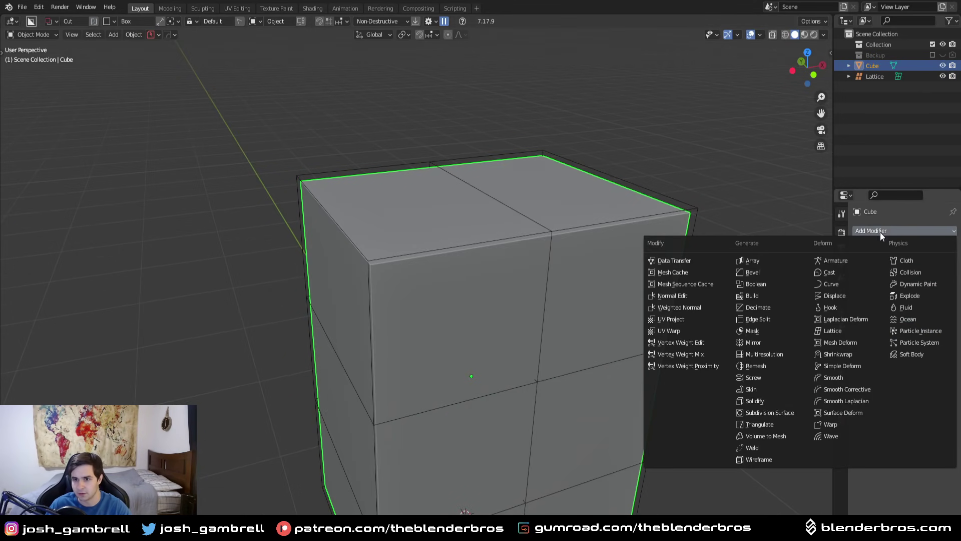
left_click(833, 330)
middle_click_drag(780, 307, 726, 281)
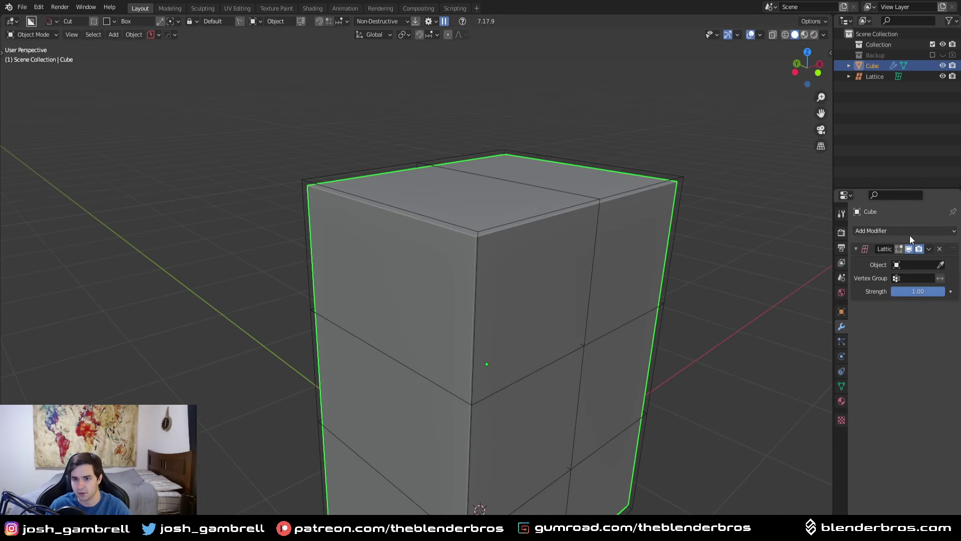
left_click(546, 151)
middle_click_drag(518, 286, 606, 288)
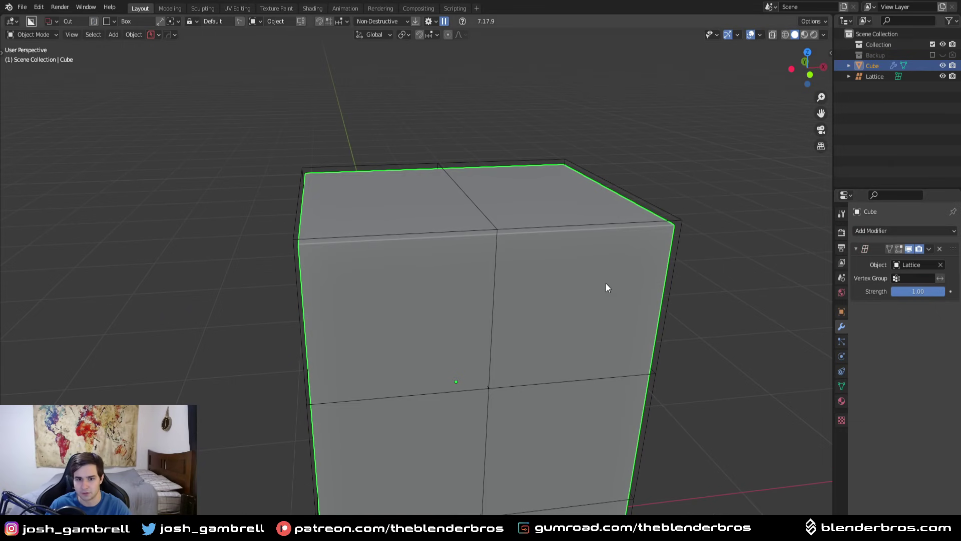
- Select the lattice, enter Edit Mode, and try moving points, cancelling each attempt
left_click(359, 236)
key("Tab")
key("g")
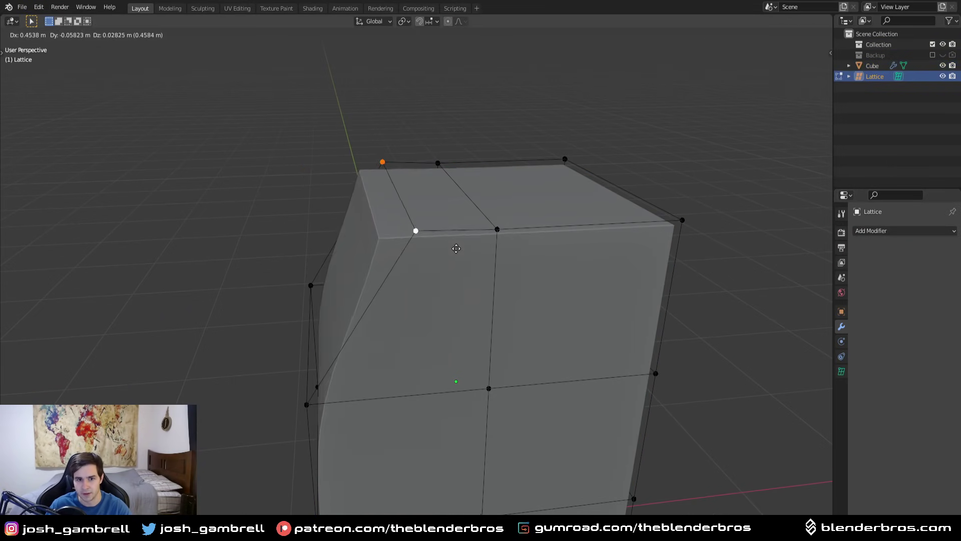
right_click(456, 248)
middle_click_drag(560, 298, 381, 297)
scroll(381, 296, "up", 2)
middle_click_drag(304, 156, 299, 186)
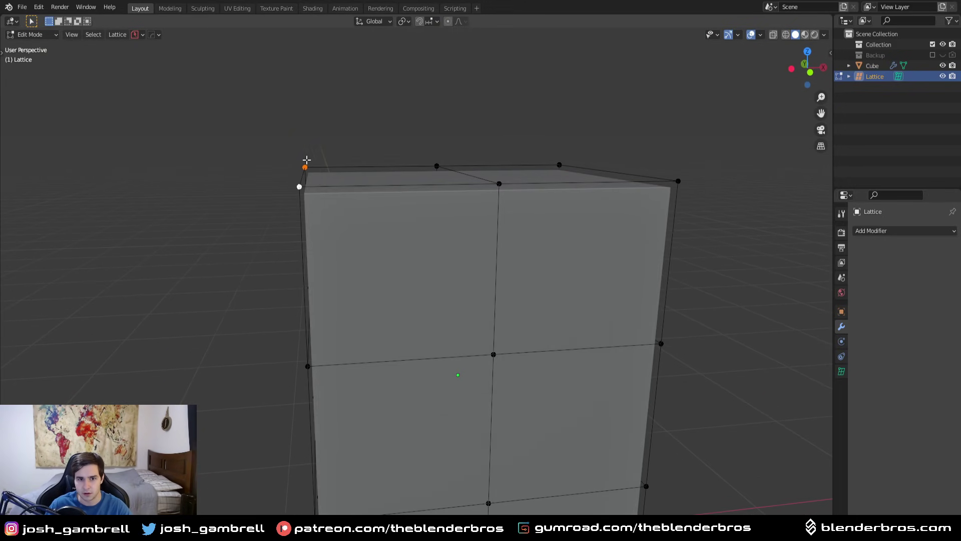
key("g")
right_click(370, 333)
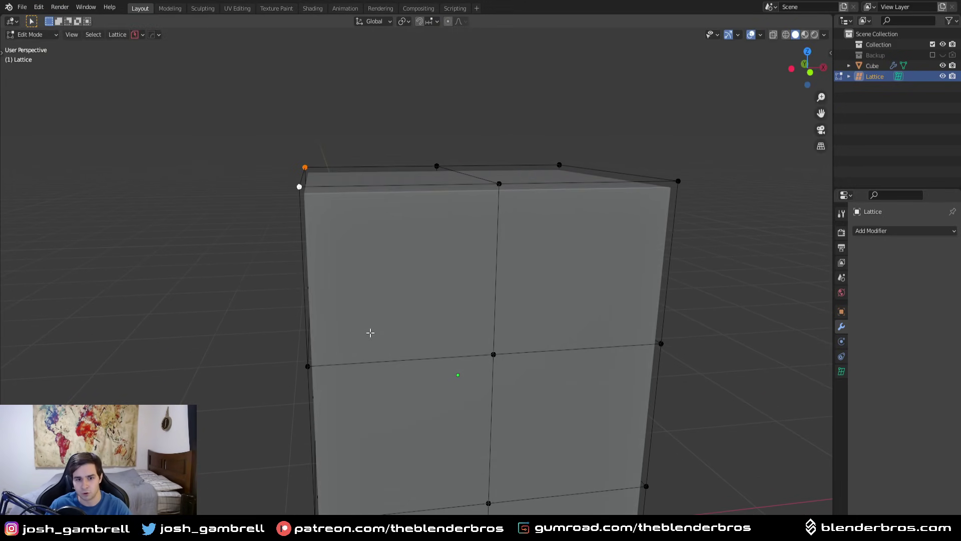
middle_click_drag(311, 375, 351, 340)
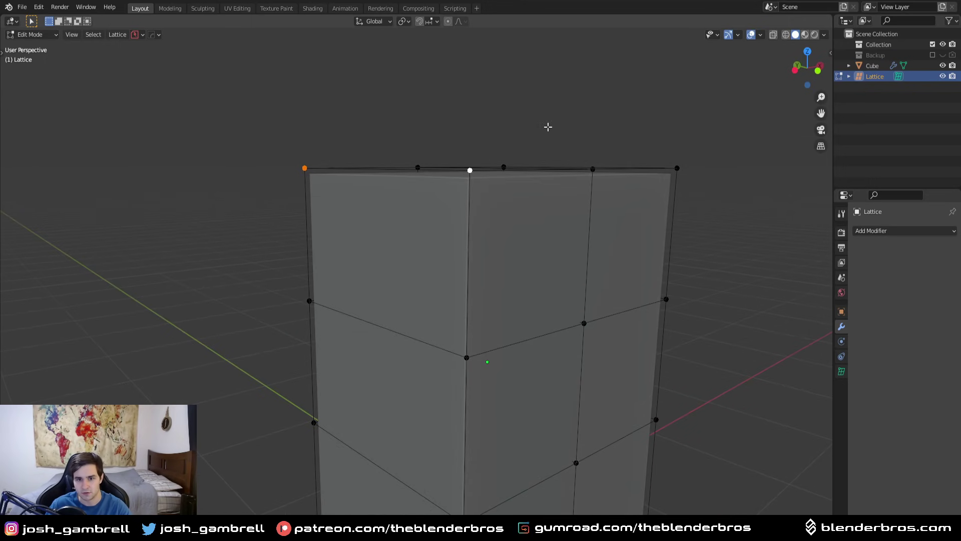
middle_click_drag(548, 127, 464, 266)
- Shift the two top lattice points sideways along X so the box leans
key("g")
key("x")
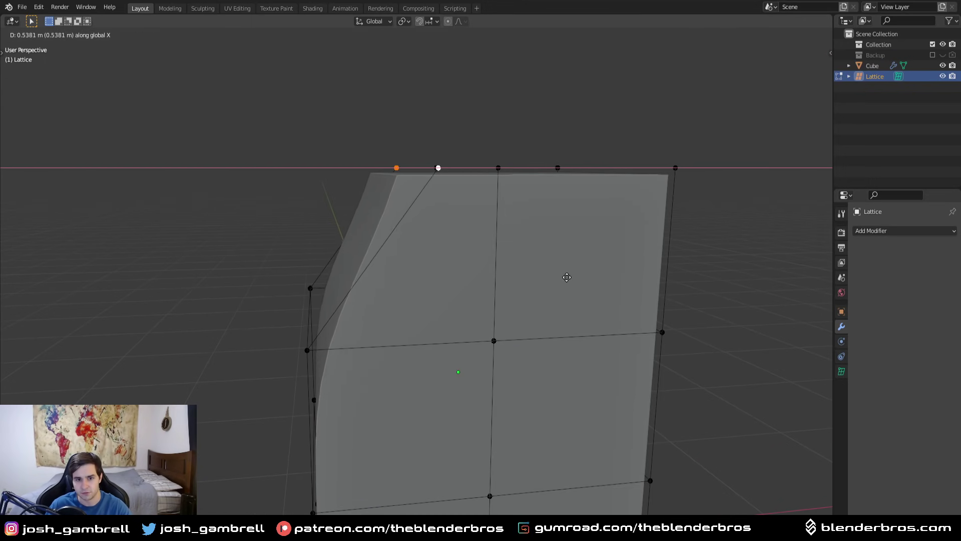
left_click(583, 280)
key("Tab")
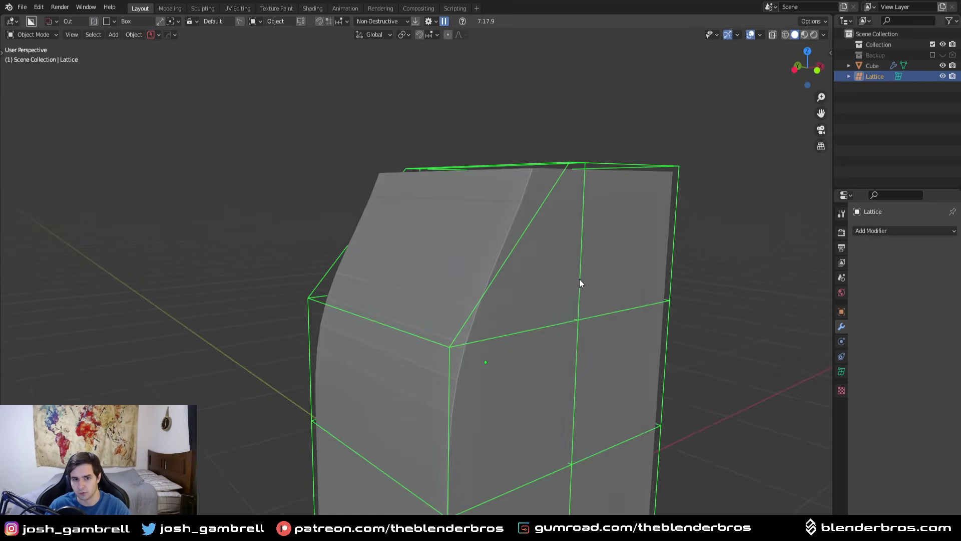
middle_click_drag(579, 283, 549, 273)
- Add the top corner point to the selection and move the points along Z
key("Tab")
left_click(595, 180, "shift")
key("g")
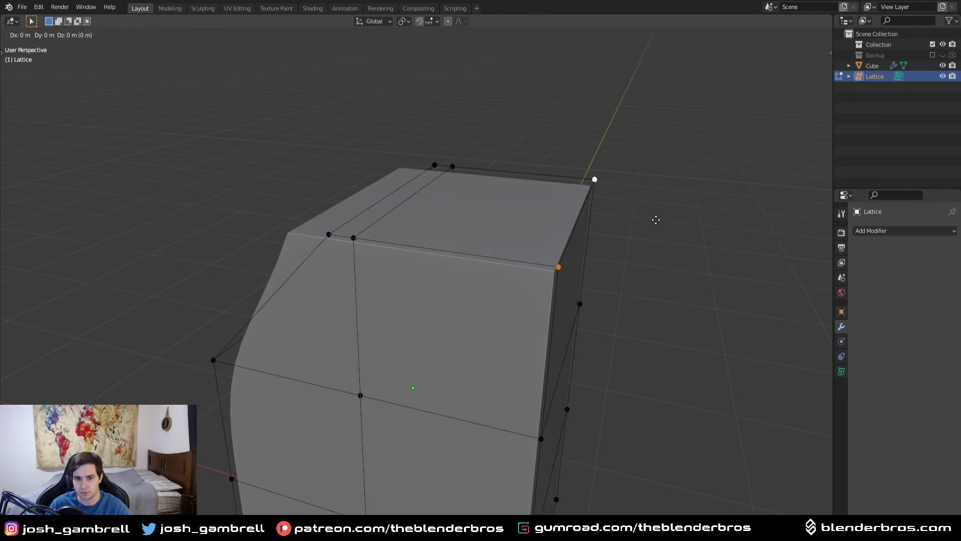
key("x")
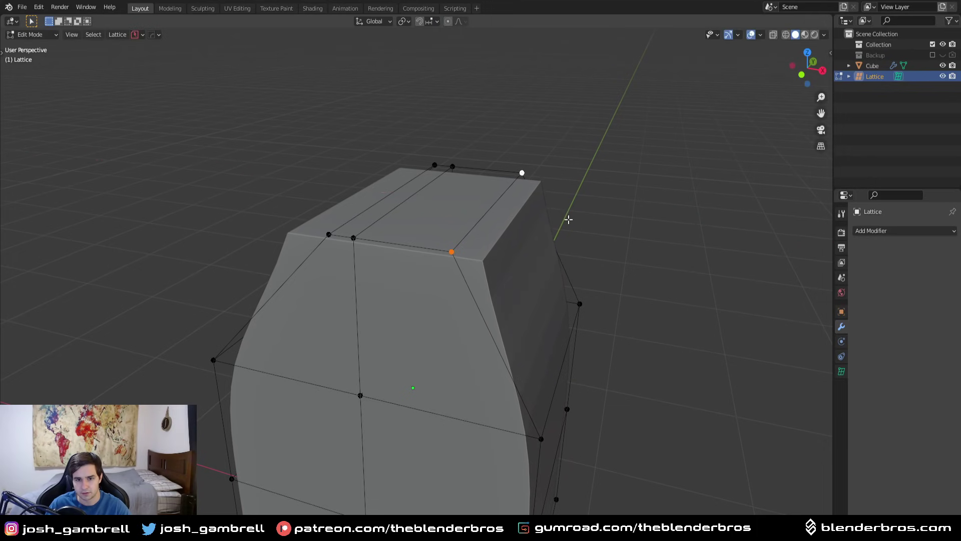
key("z")
left_click(566, 244)
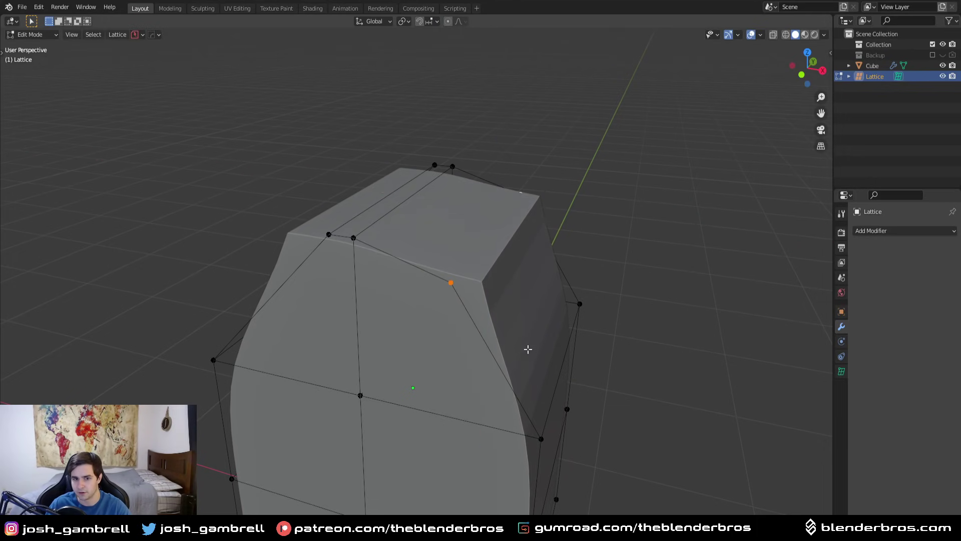
- Shift the bottom-left lattice point along X and return to Object Mode
middle_click_drag(528, 348, 479, 462)
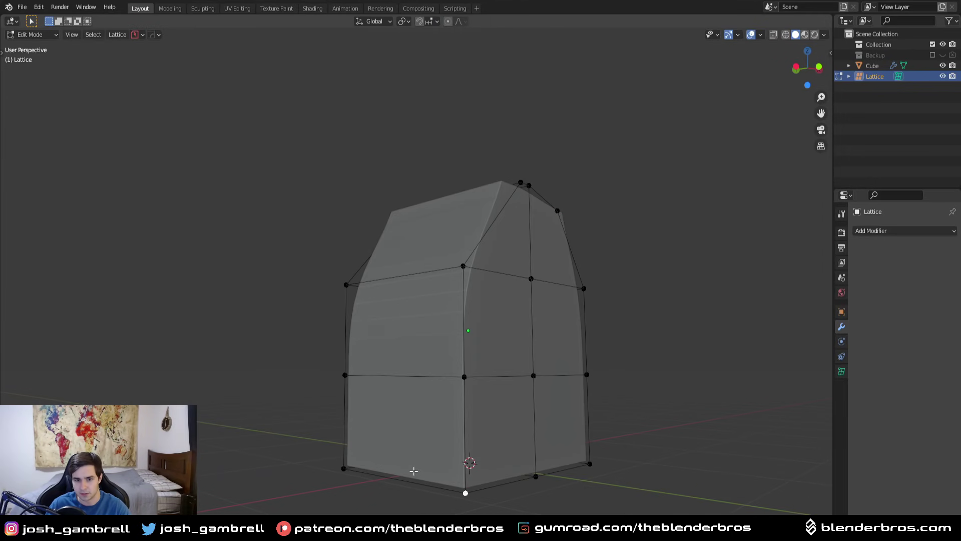
left_click(348, 458)
key("g")
key("x")
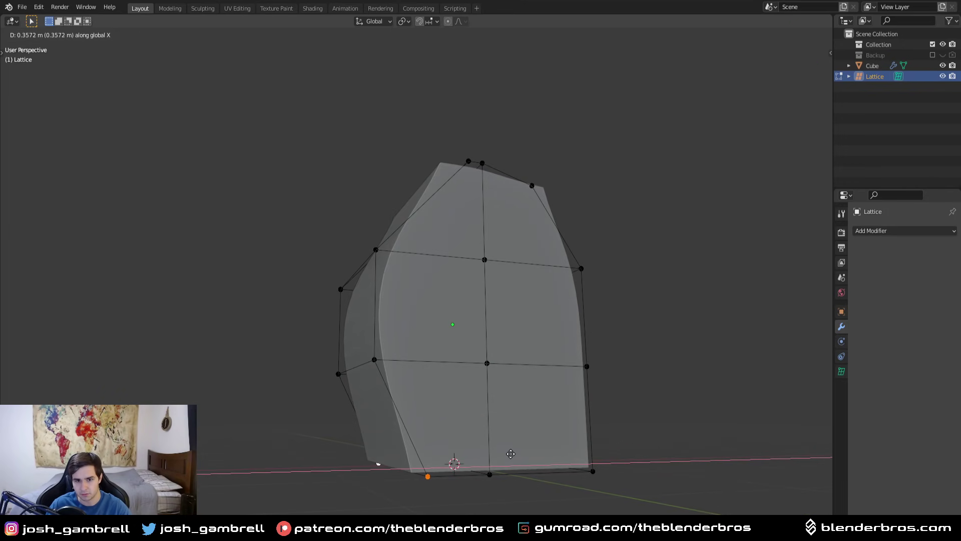
left_click(512, 454)
key("Tab")
middle_click_drag(563, 312, 552, 328)
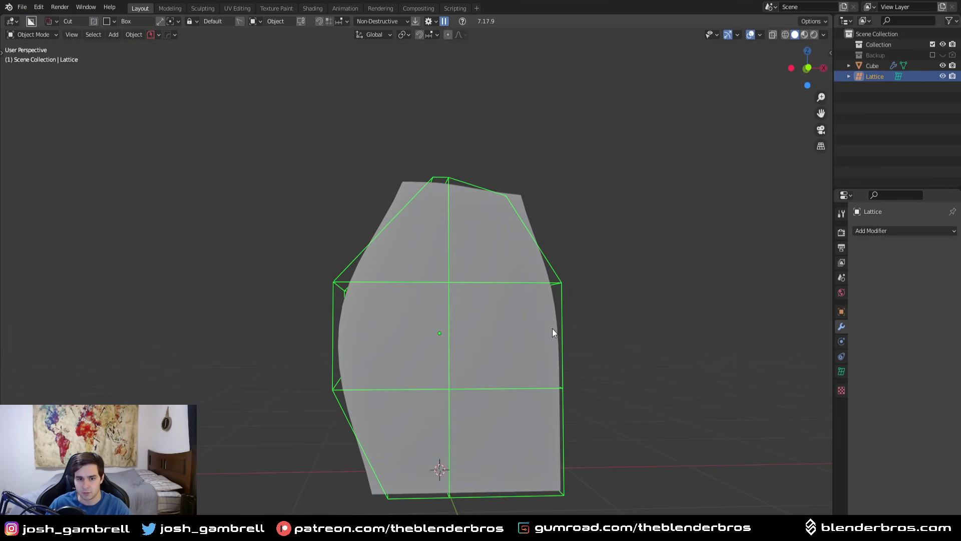
- Raise the lattice W resolution to 6, then undo it back to 4
left_click(841, 371)
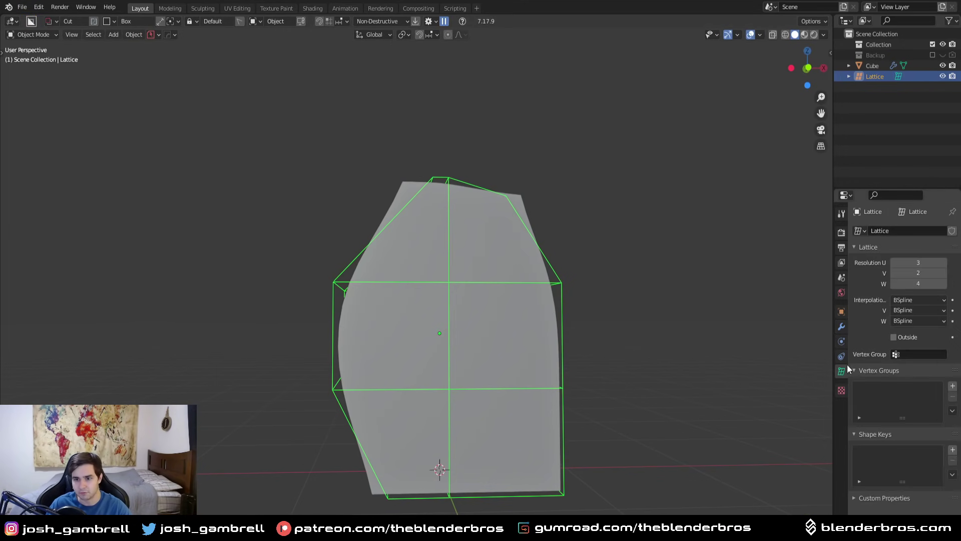
left_click(944, 284)
left_click(944, 284)
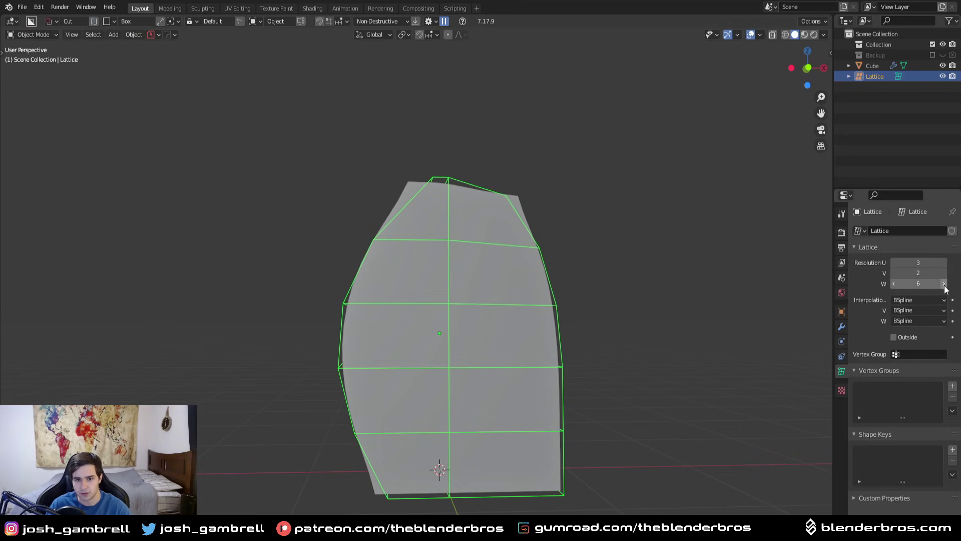
middle_click_drag(561, 306, 412, 298)
middle_click_drag(542, 307, 637, 350)
key("ctrl+z")
key("ctrl+z")
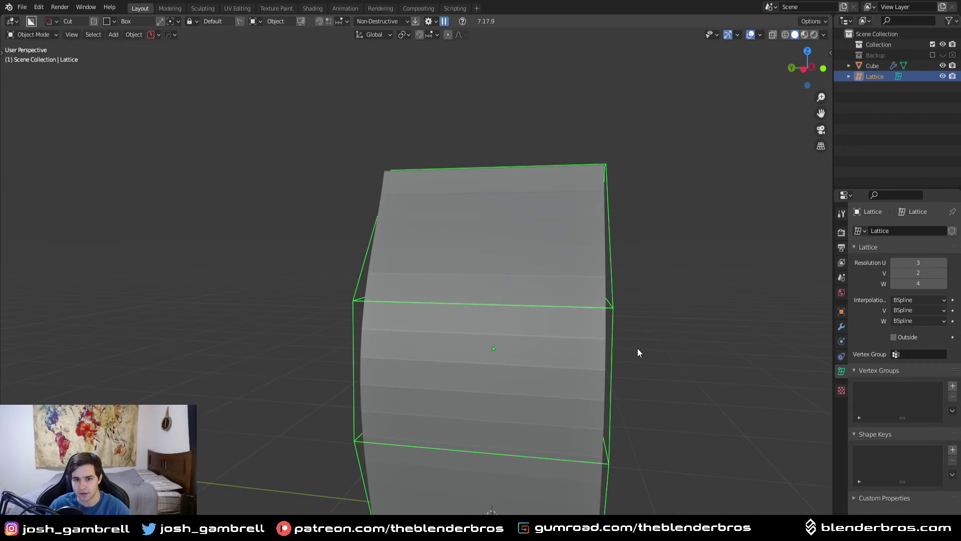
- Try V resolution 3 and view its control points, then lower V back to 2
left_click(945, 276)
middle_click_drag(522, 371, 507, 393)
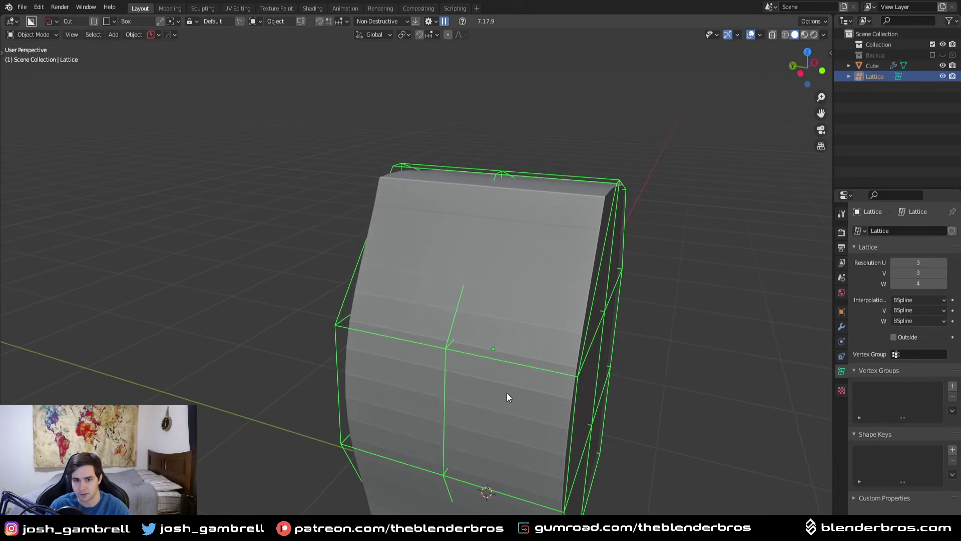
key("Tab")
key("g")
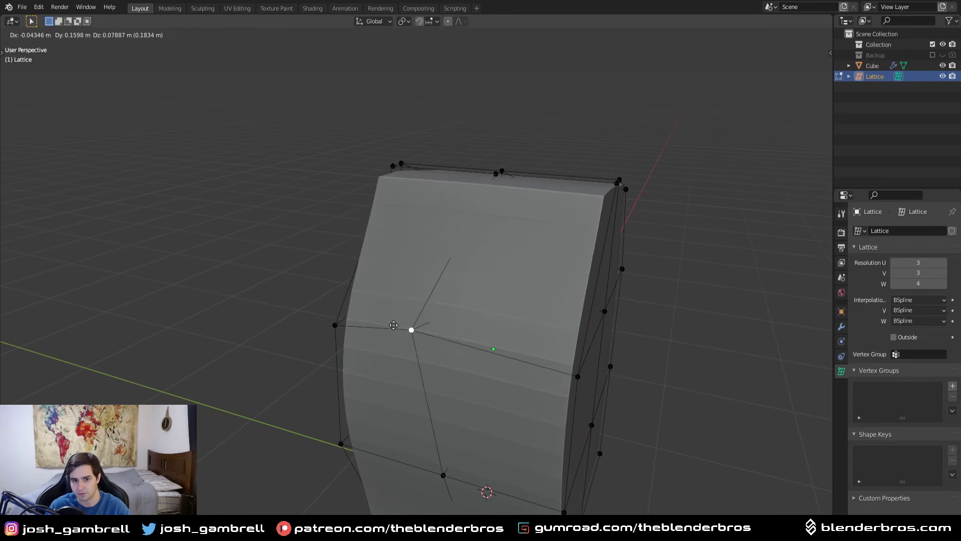
key("Escape")
key("Tab")
left_click(894, 273)
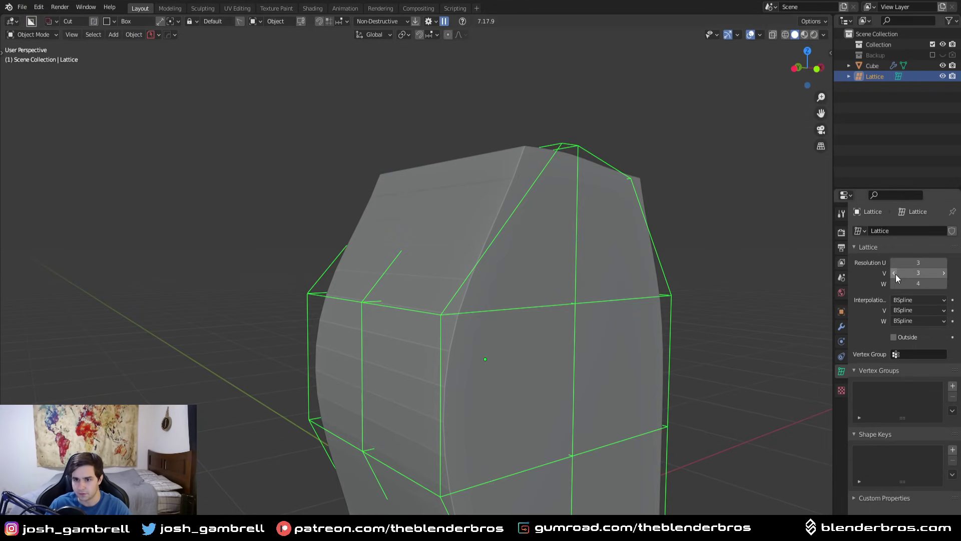
- Try U resolution 4 and 5, revert U to 3, and enter lattice Edit Mode
middle_click_drag(749, 300, 601, 159)
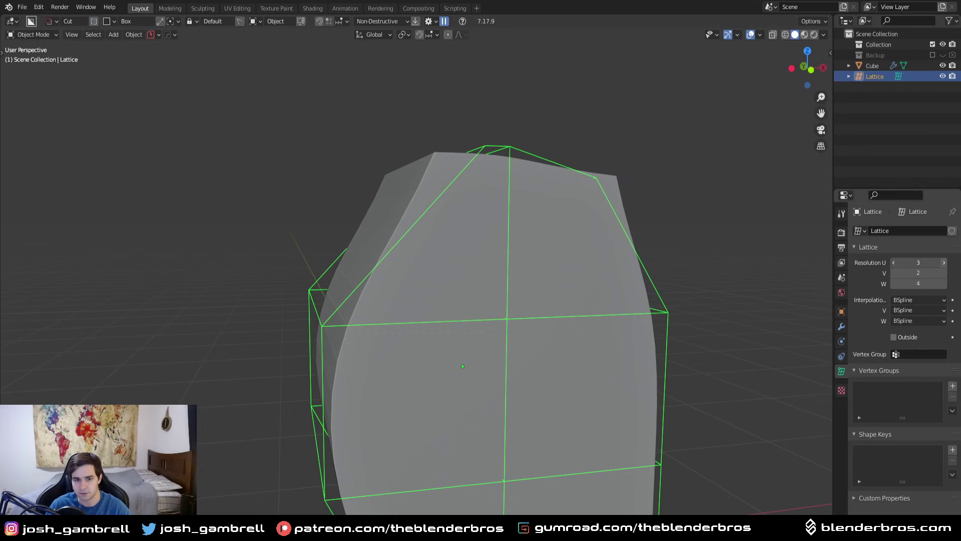
left_click(944, 263)
left_click(944, 263)
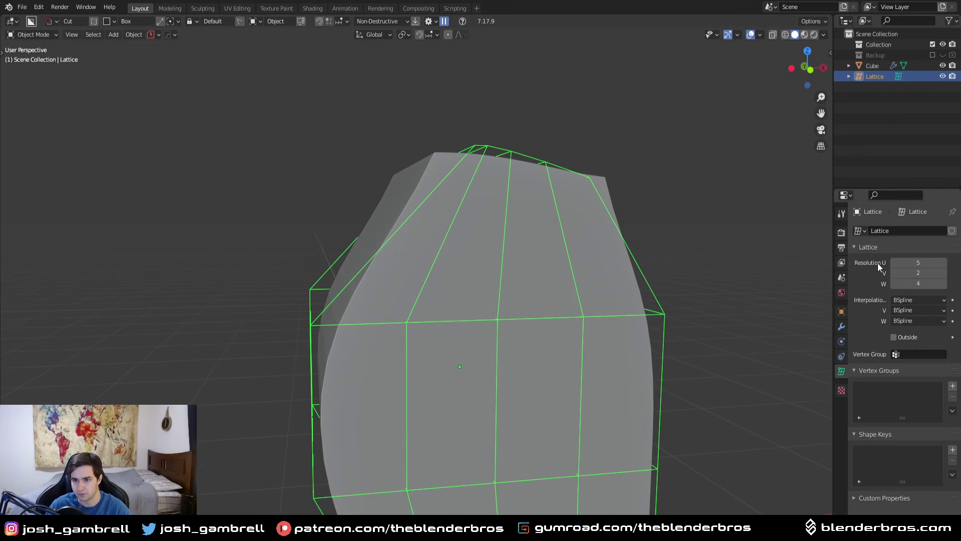
scroll(580, 329, "down", 3)
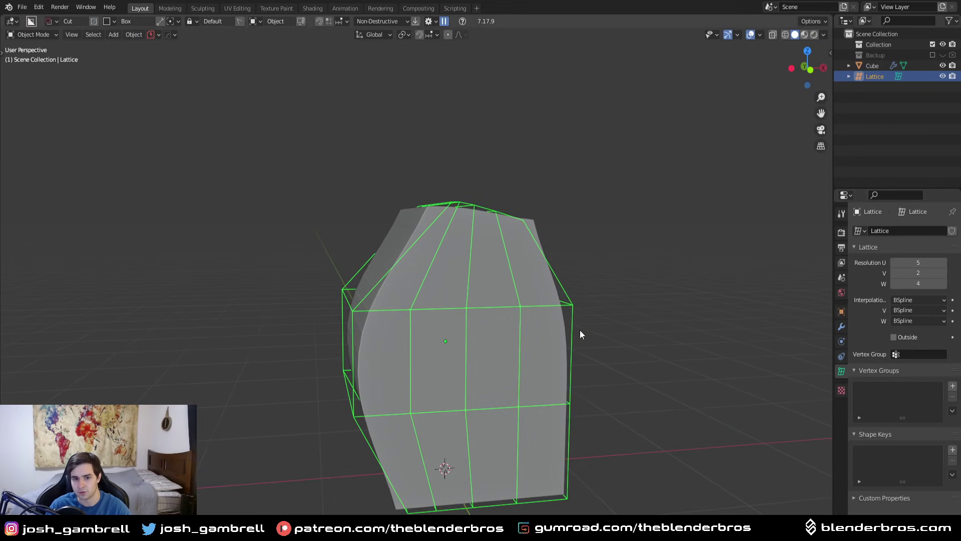
key("Tab")
key("ctrl+z")
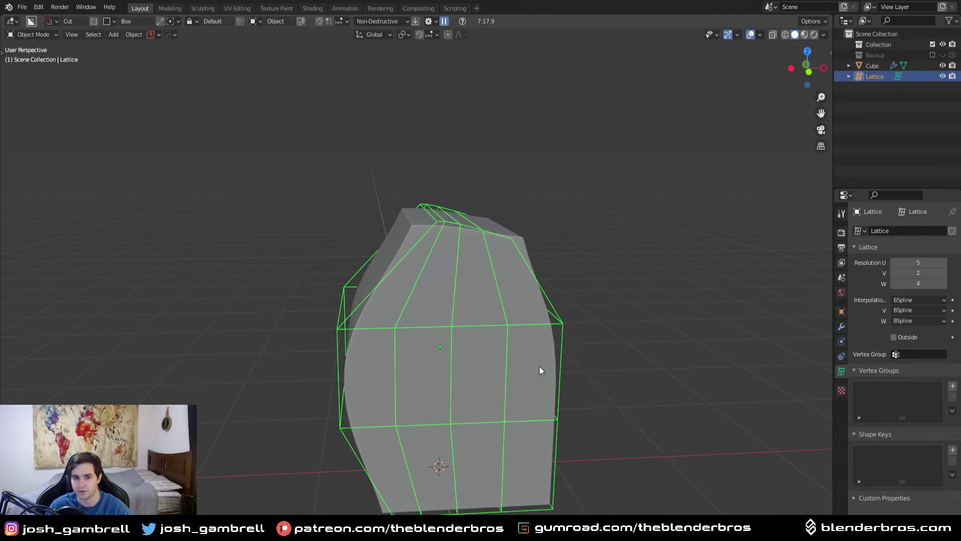
key("ctrl+z")
left_click(892, 263)
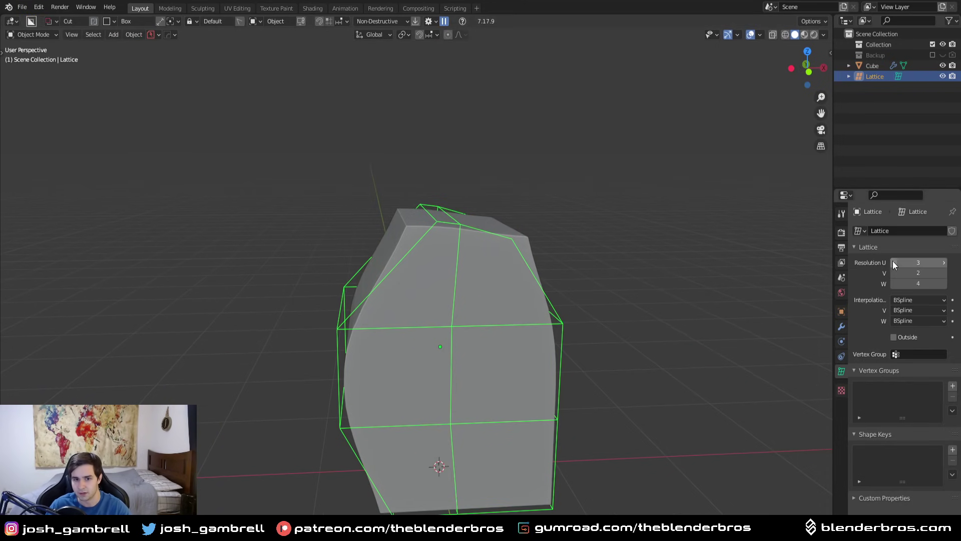
key("Tab")
middle_click_drag(397, 337, 517, 408)
- Shift two lower lattice points sideways along the X axis
key("g")
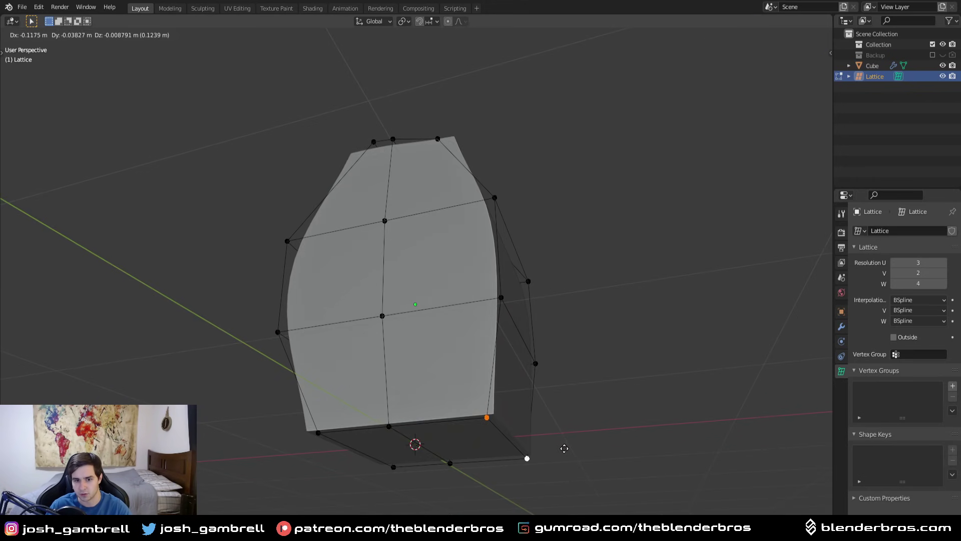
key("x")
left_click(518, 456)
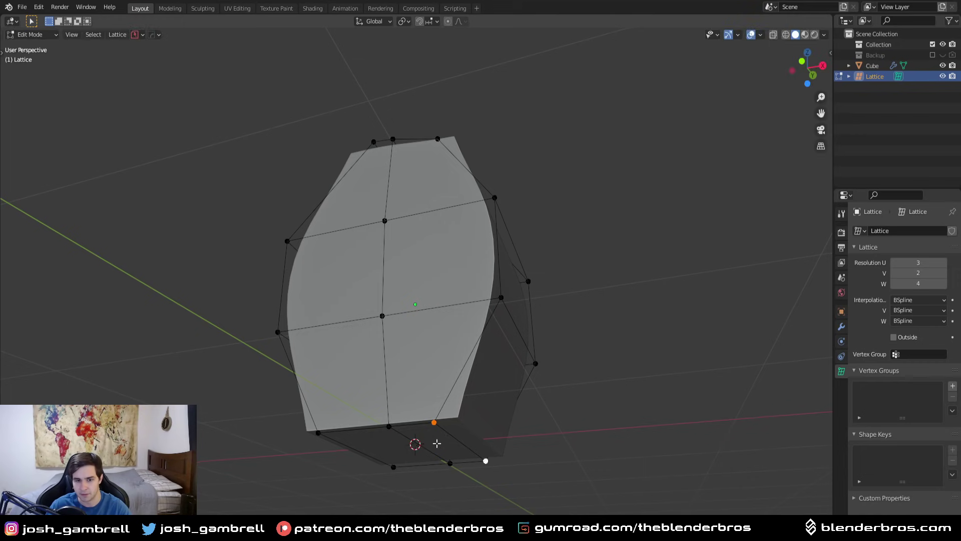
key("g")
key("x")
left_click(446, 472)
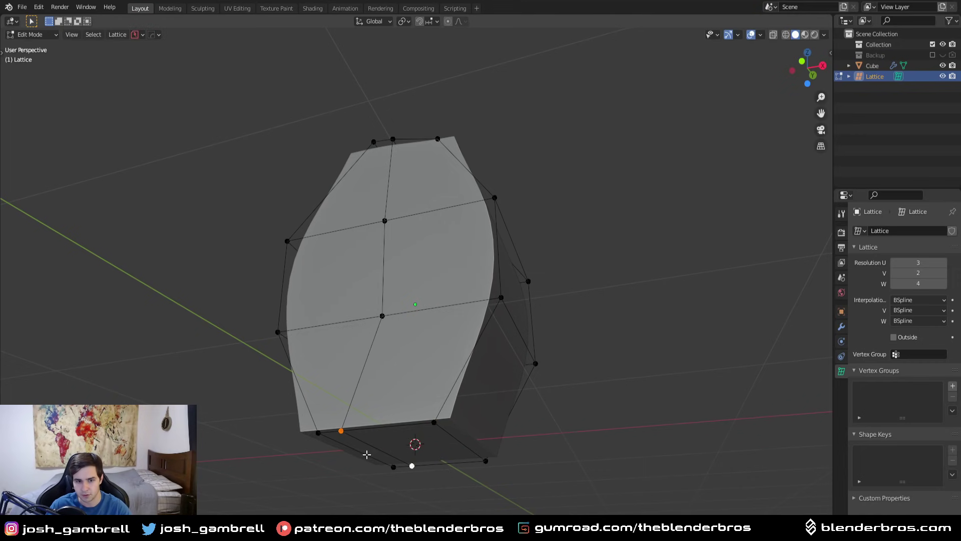
middle_click_drag(435, 451, 553, 311)
- Raise one lattice point along Z and push the top-right point along X
key("g")
key("z")
left_click(383, 418)
key("Tab")
key("Tab")
left_click(499, 218)
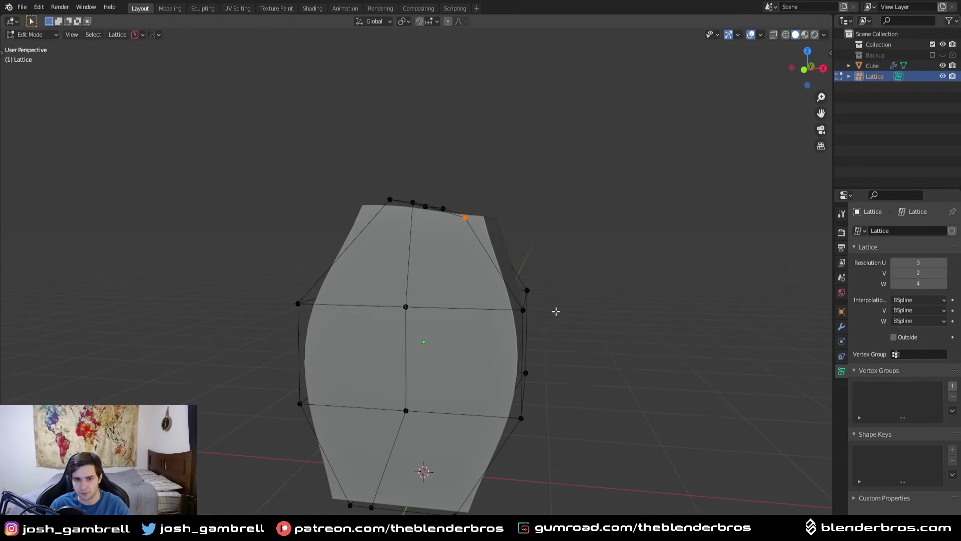
key("g")
key("x")
left_click(610, 312)
- Move a bottom lattice point to the right, leave Edit Mode, and select the Cube
left_click(457, 490)
middle_click_drag(457, 490, 443, 487)
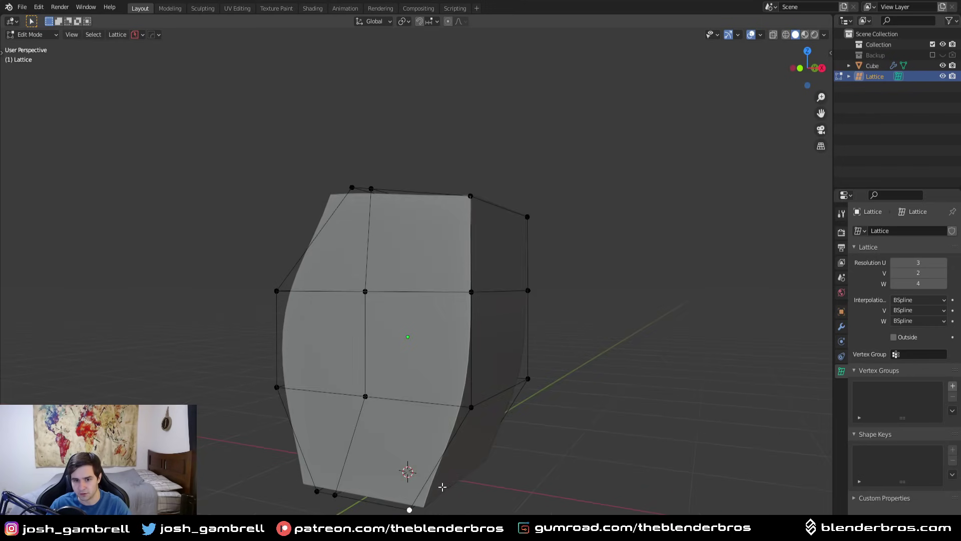
key("g")
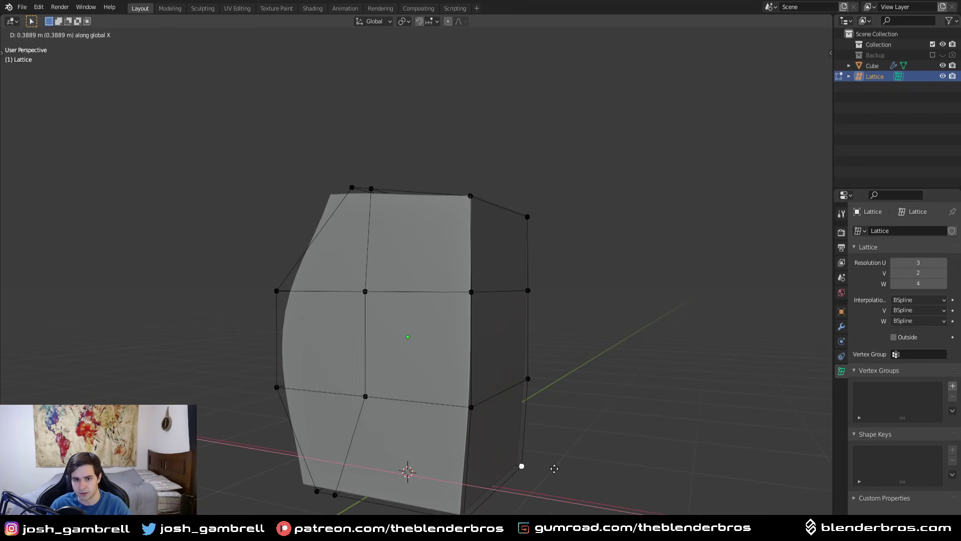
left_click(554, 467)
key("Tab")
middle_click_drag(554, 467, 480, 289)
left_click(456, 237)
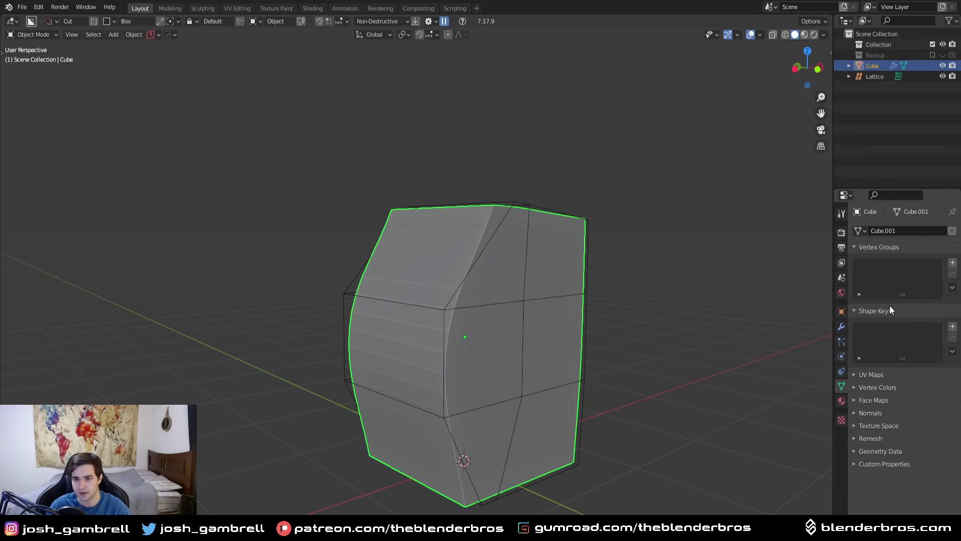
- Apply the Cube's Lattice modifier, then shade it smooth with Auto Smooth enabled
left_click(842, 326)
left_click(934, 249)
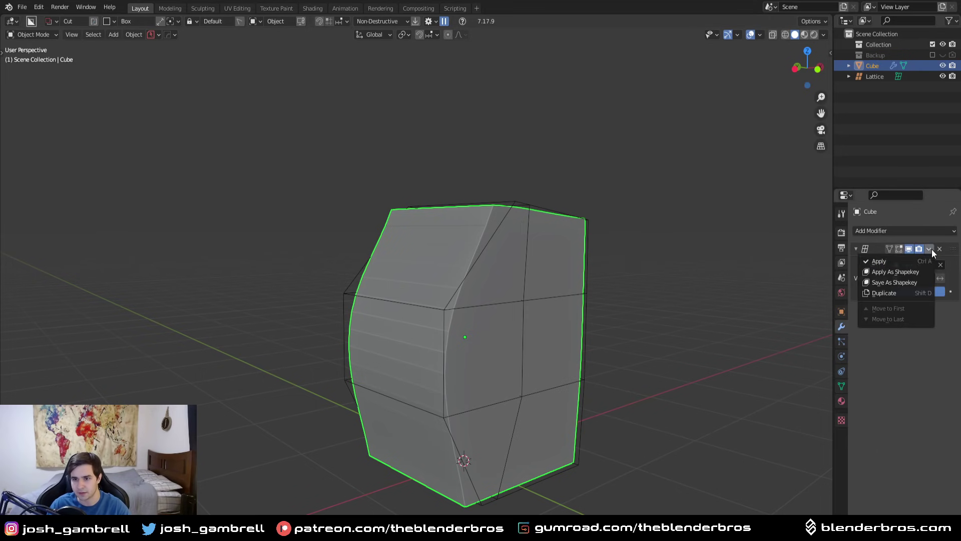
left_click(871, 260)
right_click(465, 308)
left_click(465, 311)
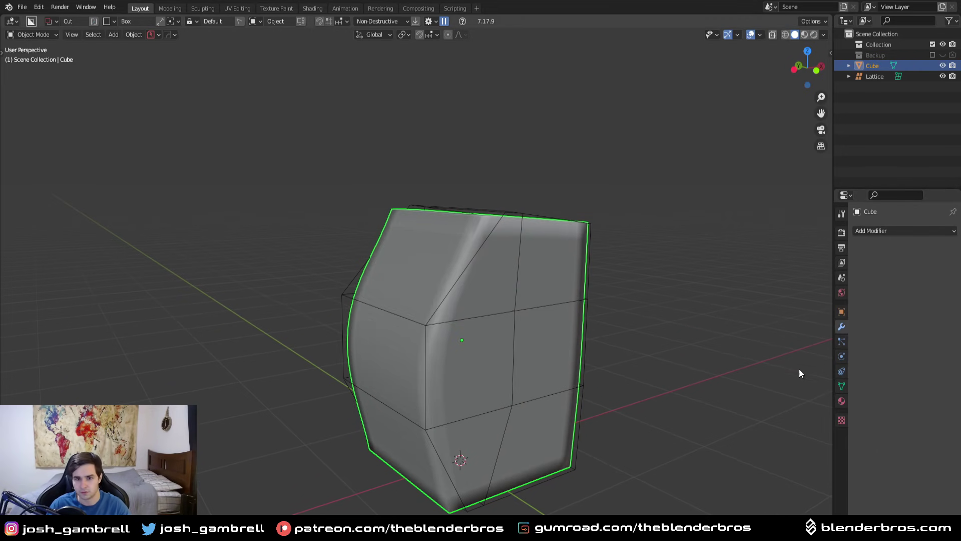
left_click(842, 388)
left_click(880, 415)
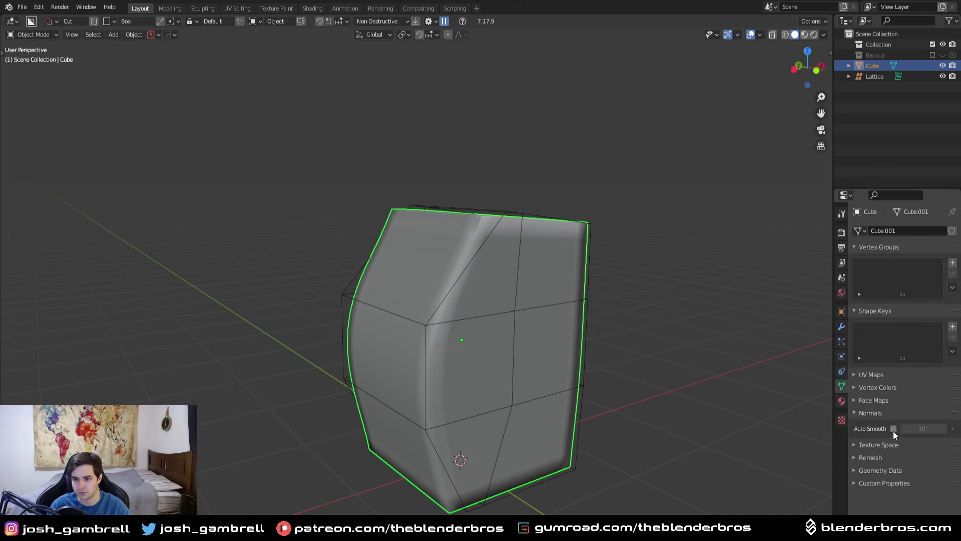
left_click(894, 430)
- Delete the Lattice object and reselect the bent box
left_click(455, 286)
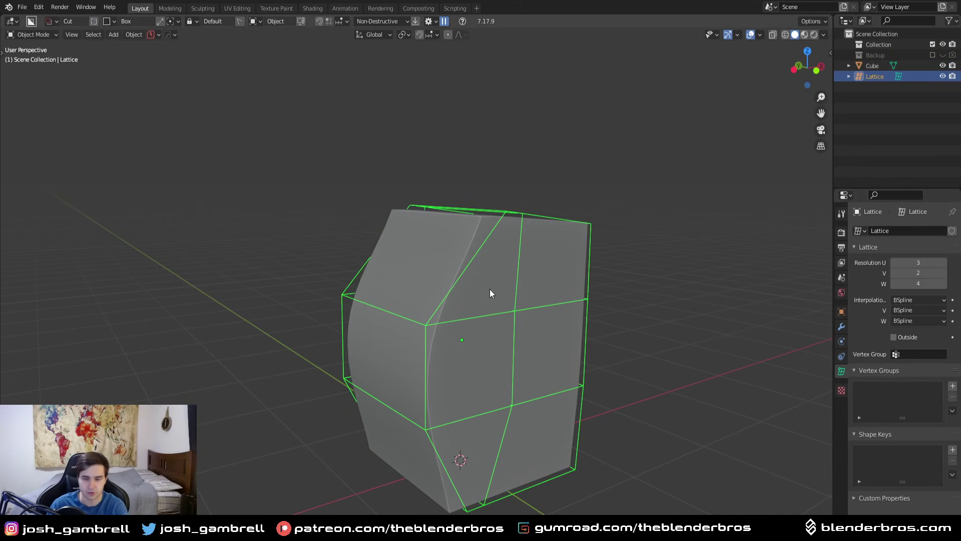
key("Delete")
middle_click_drag(498, 294, 518, 310)
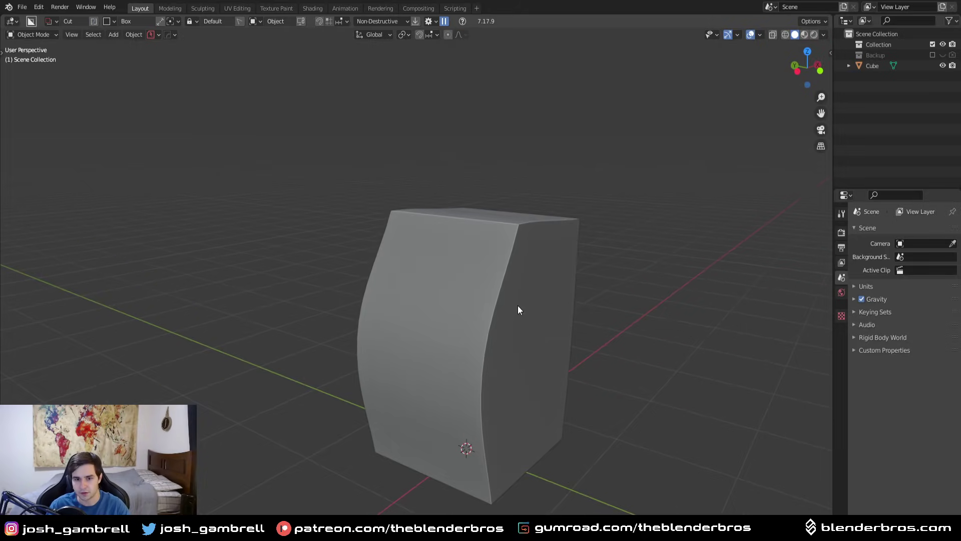
left_click(518, 309)
scroll(574, 292, "up", 3)
middle_click_drag(575, 292, 456, 351)
- Put the bent box in Edit Mode, switch to face select, and select one front face
key("Tab")
scroll(456, 309, "up", 3)
scroll(455, 309, "down", 2)
scroll(456, 352, "up", 3)
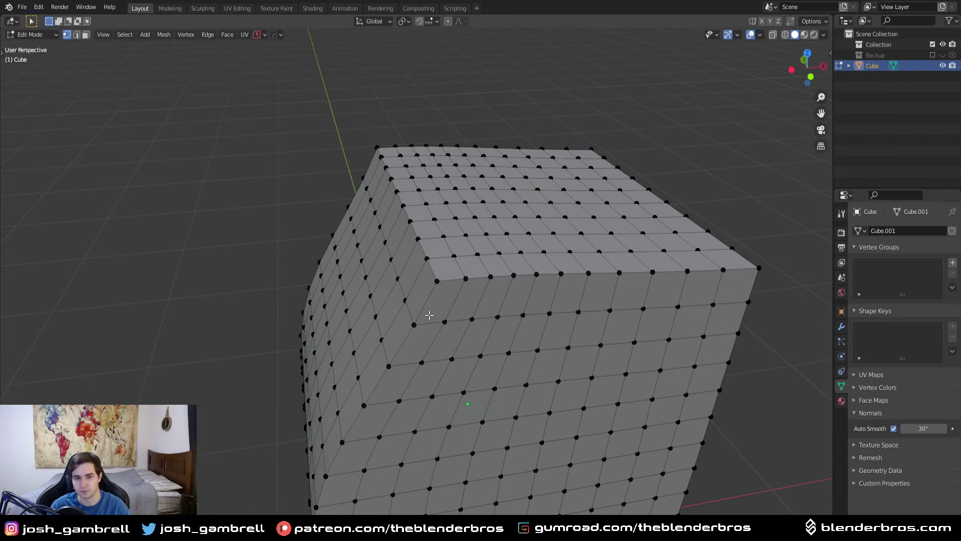
middle_click_drag(401, 299, 337, 233)
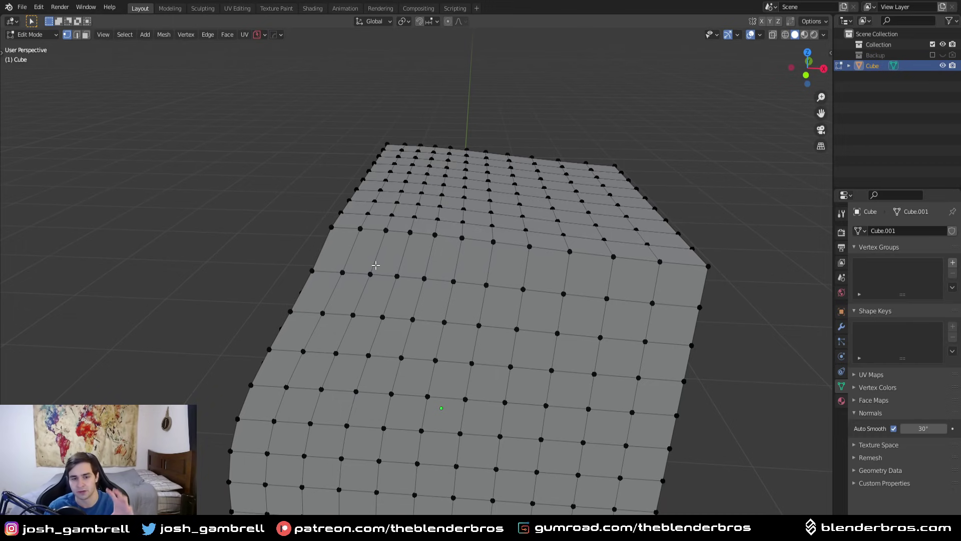
middle_click_drag(393, 274, 459, 299)
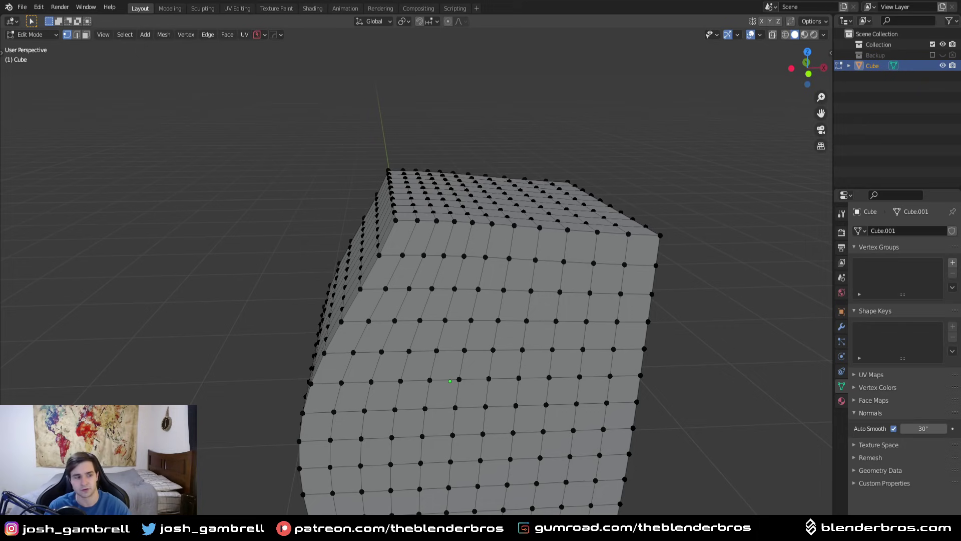
middle_click_drag(440, 351, 474, 336)
middle_click_drag(473, 399, 476, 377)
key("ctrl+Tab")
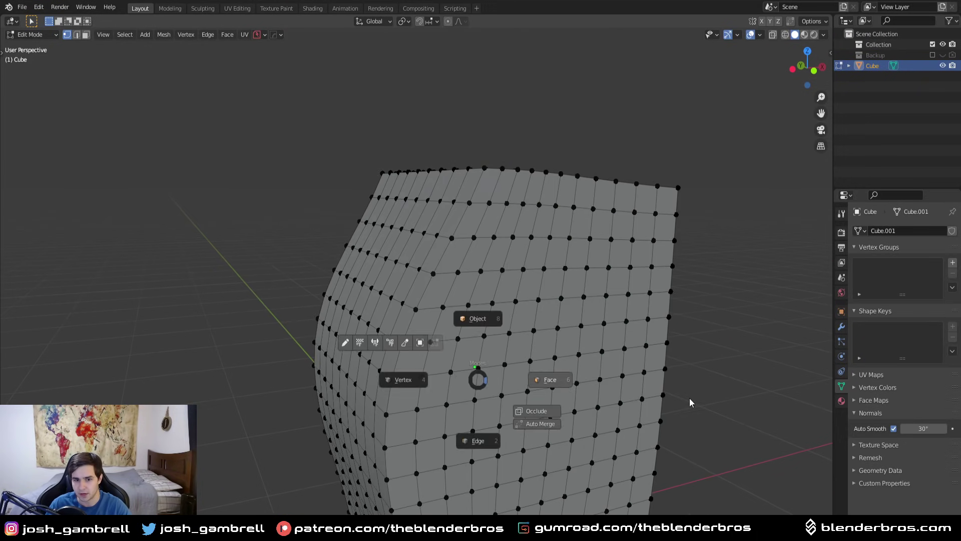
left_click(485, 392)
left_click(487, 389)
- Select the box's coplanar front faces with Select Similar > Co-planar
scroll(466, 391, "down", 3)
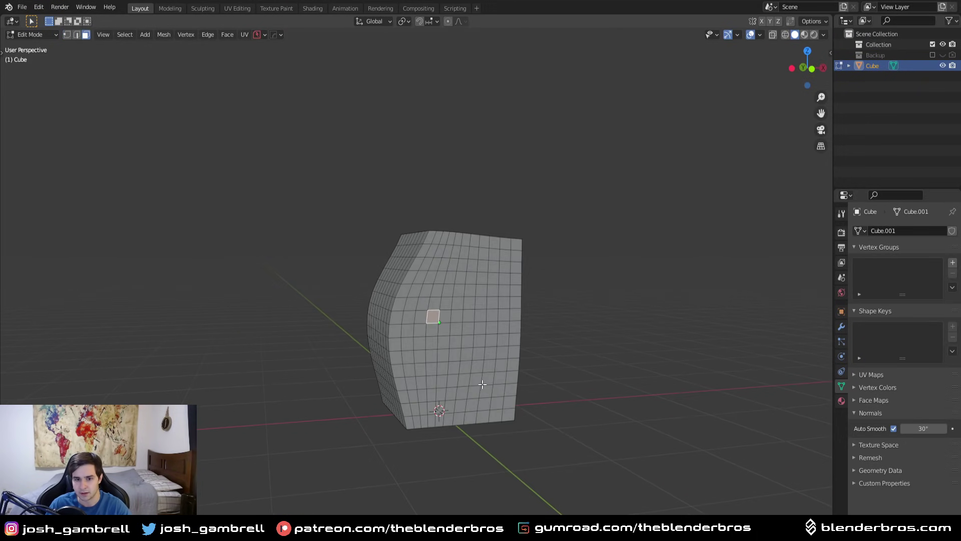
scroll(446, 392, "up", 2)
key("shift+g")
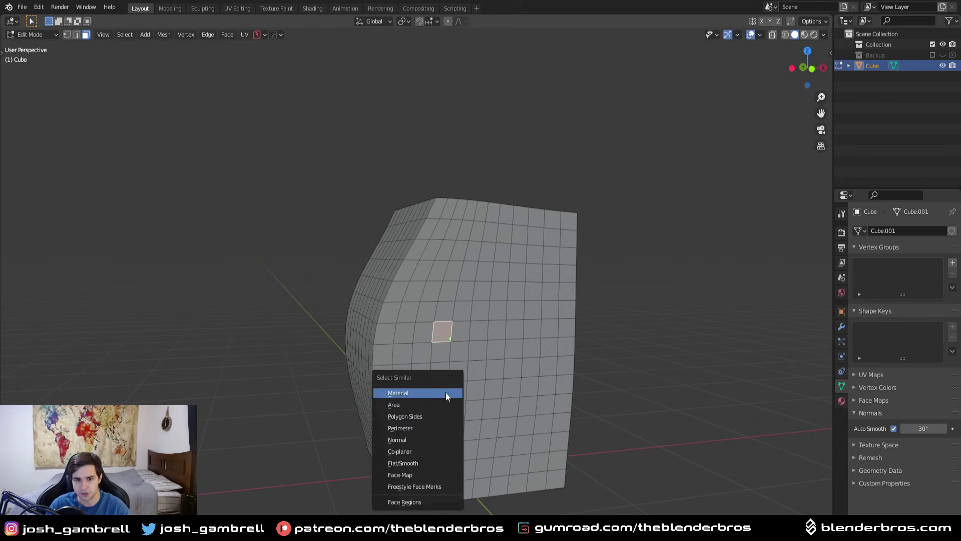
left_click(422, 451)
middle_click_drag(421, 451, 540, 369)
key("shift+g")
left_click(393, 344)
- In edge mode, dissolve a vertical edge loop, then undo it and clear the selection
scroll(540, 369, "up", 3)
middle_click_drag(521, 322, 517, 404)
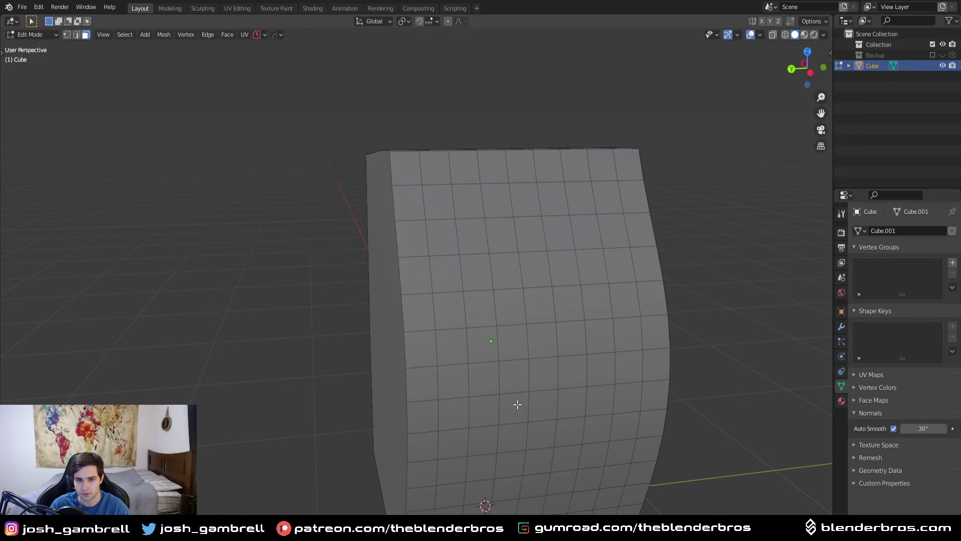
left_click(439, 322, "alt")
key("ctrl+Tab")
left_click(473, 425)
left_click(439, 348, "alt")
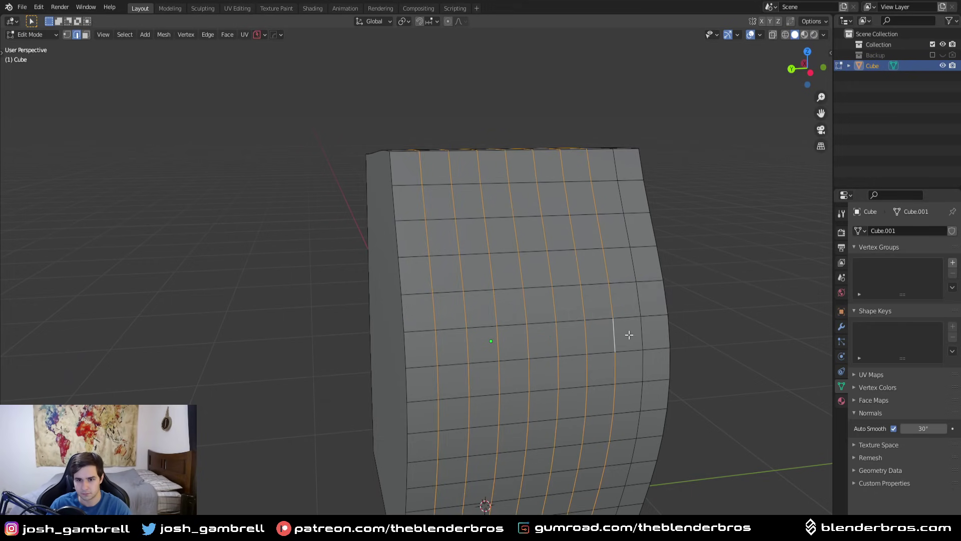
key("ctrl+x")
middle_click_drag(639, 332, 517, 351)
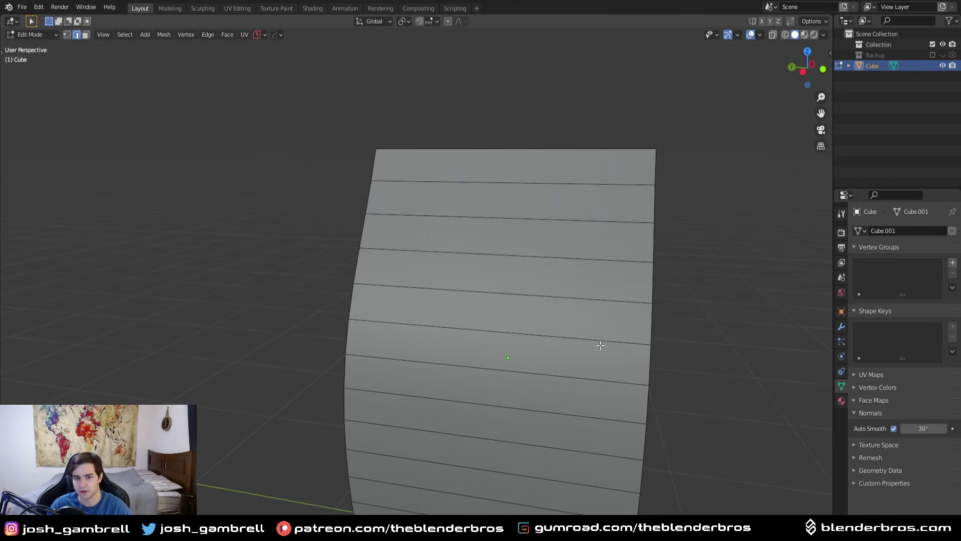
key("ctrl+z")
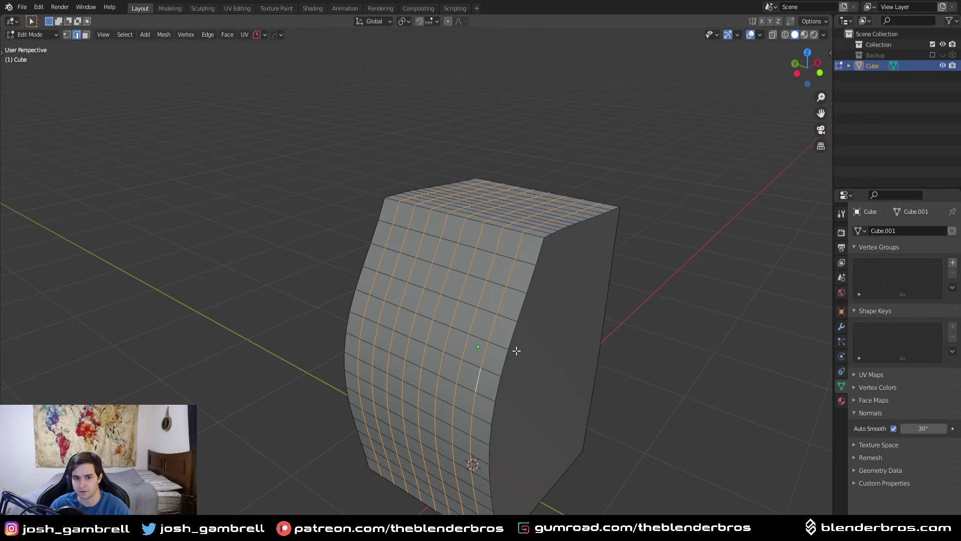
key("alt+a")
- Switch to face select mode and start beveling the flat side face's border
scroll(608, 228, "up", 2)
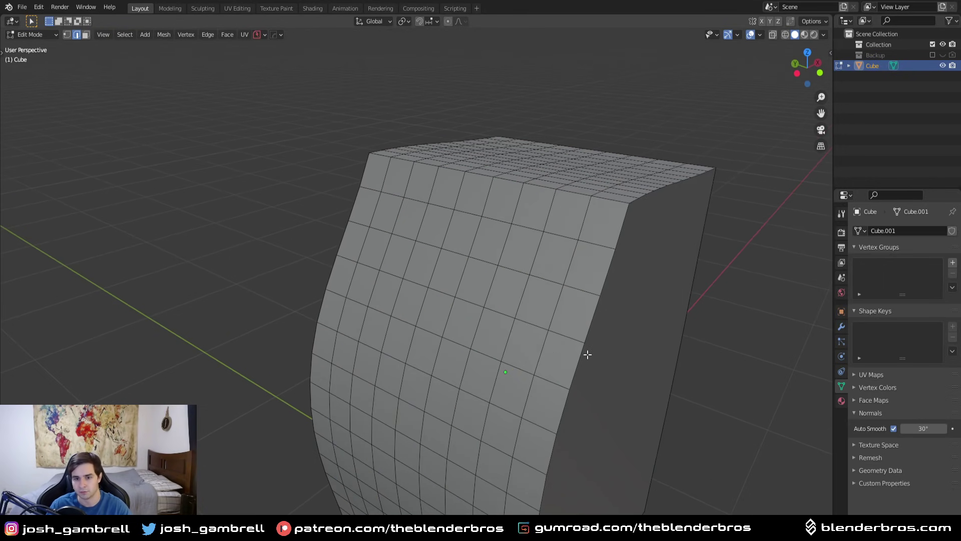
key("ctrl+Tab")
left_click(698, 354)
left_click(697, 354)
scroll(388, 382, "down", 3)
middle_click_drag(388, 382, 649, 360)
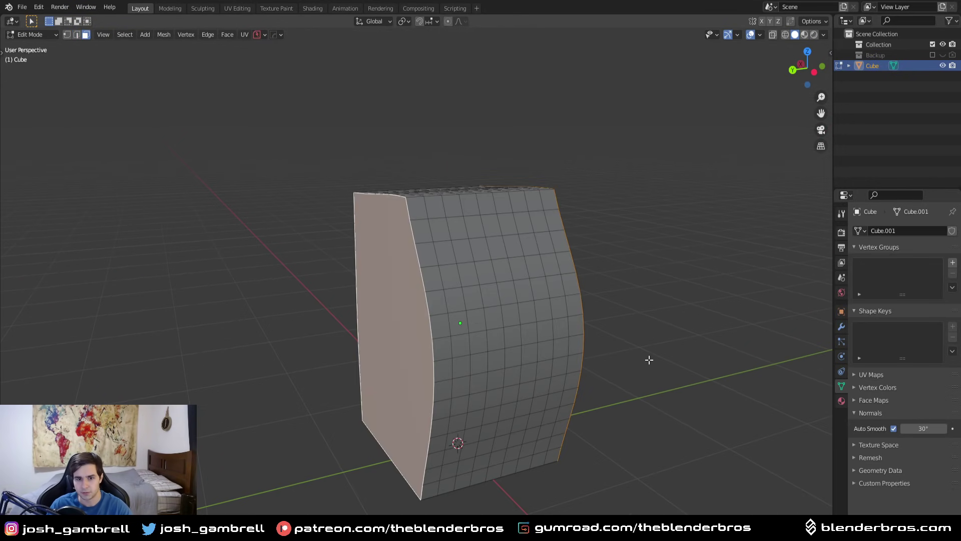
key("ctrl+b")
- Confirm the narrow side-face bevel, then reselect the box and re-enter Edit Mode
left_click(658, 367)
key("Tab")
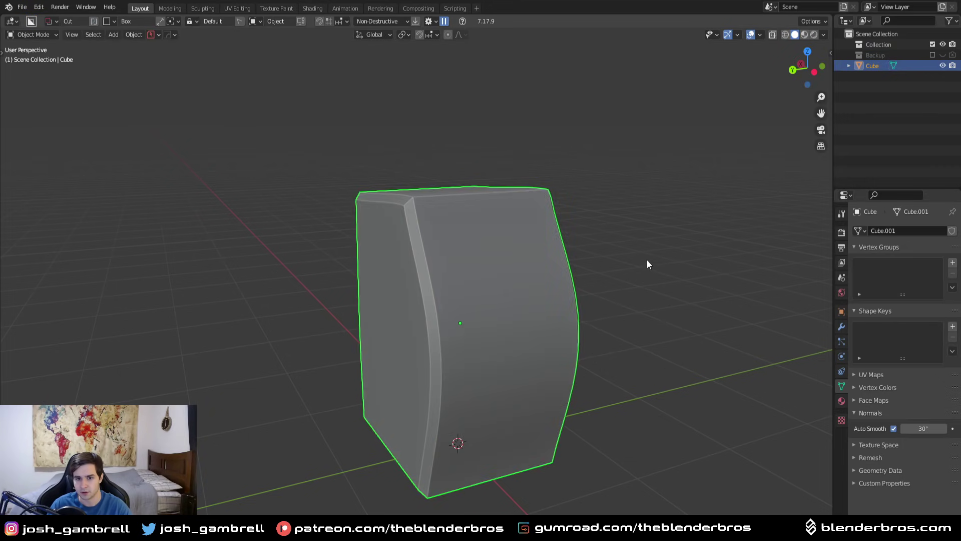
key("alt+a")
middle_click_drag(647, 259, 569, 384)
left_click(523, 328)
key("Tab")
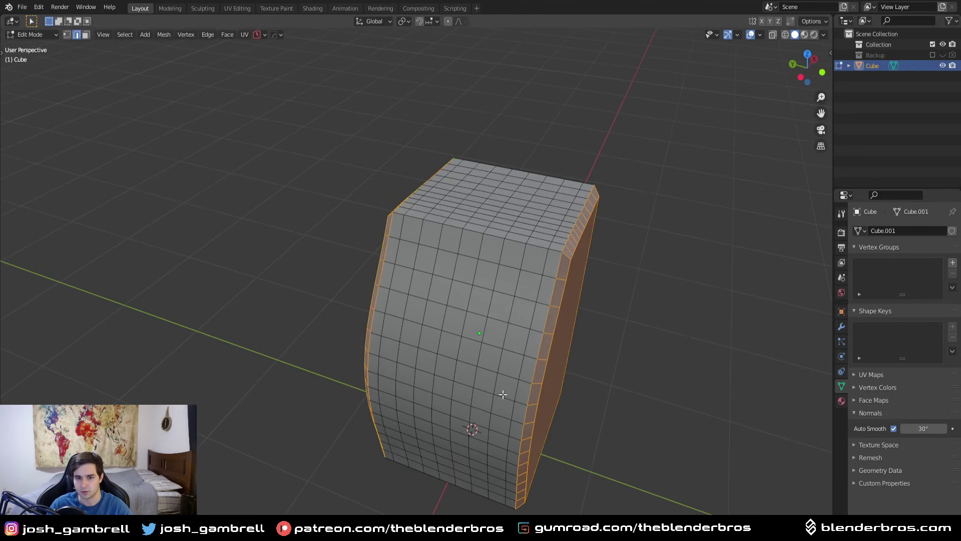
- Bevel the top front edge loop into a wide rounded curve and return to Object Mode
middle_click_drag(502, 394, 456, 392)
left_click(469, 305, "alt")
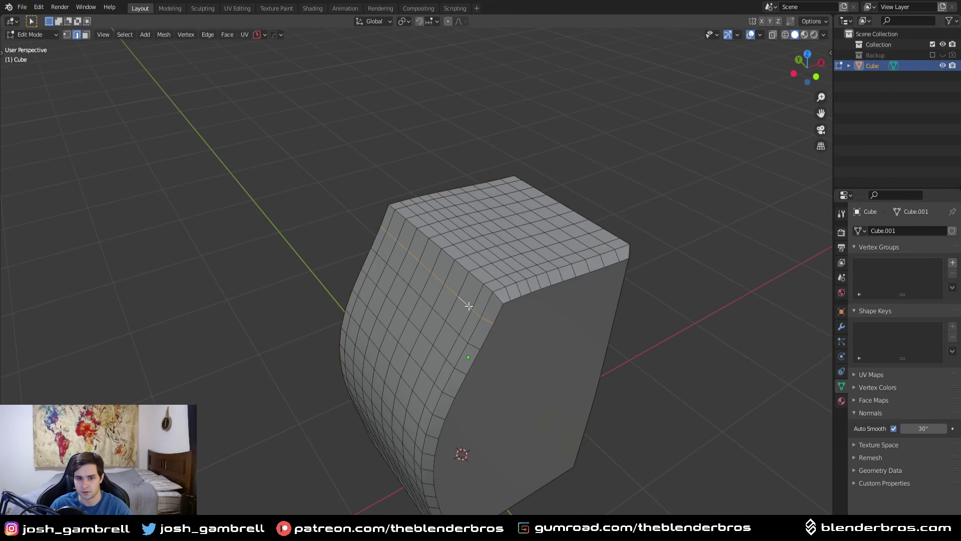
left_click(505, 282, "alt")
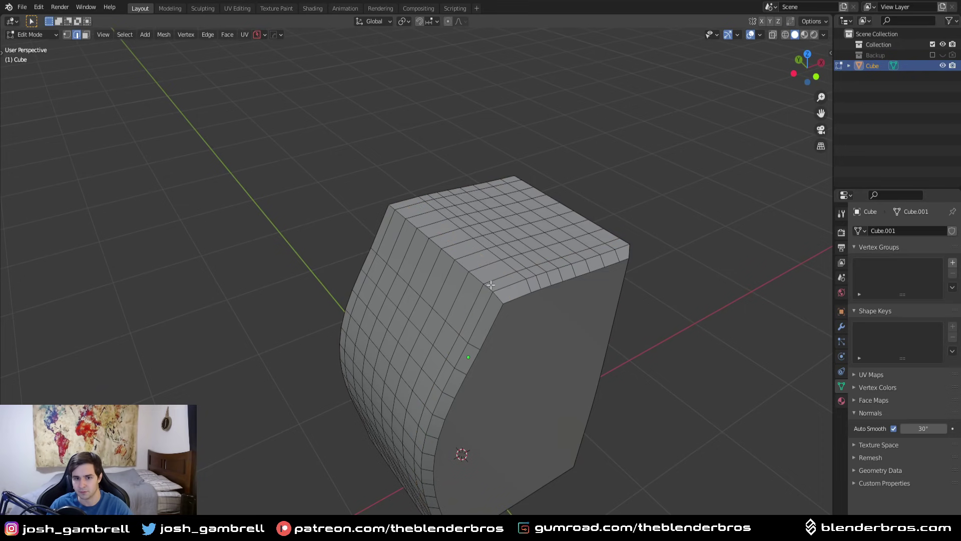
key("ctrl+b")
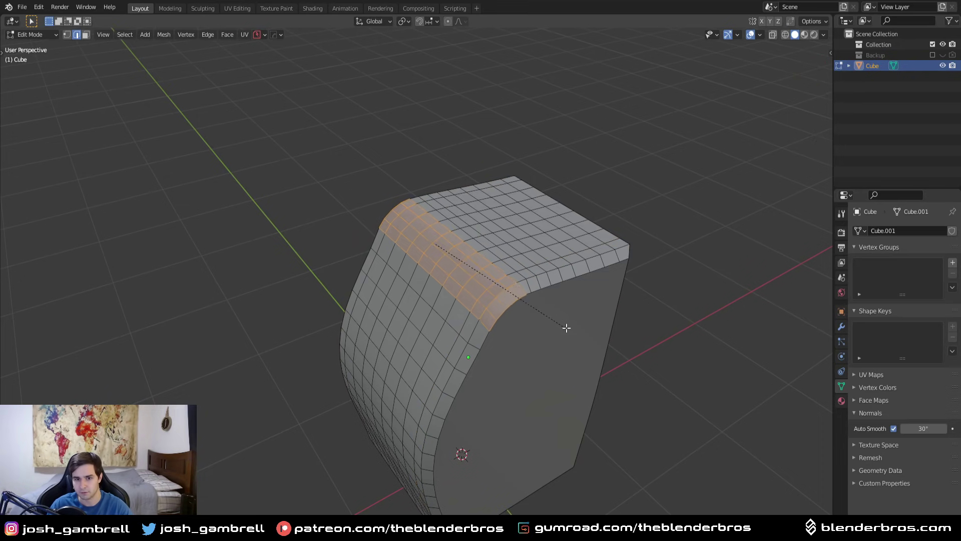
left_click(566, 334)
key("Tab")
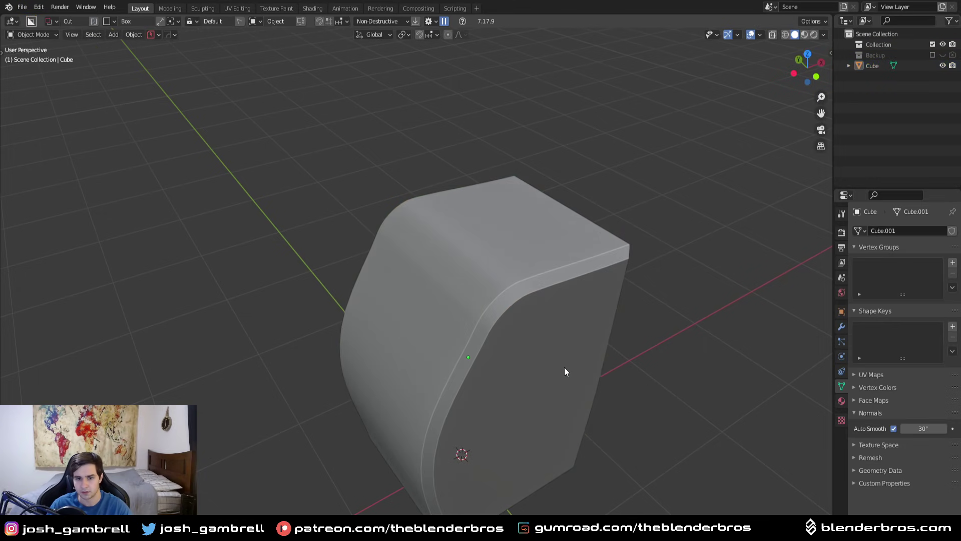
middle_click_drag(564, 367, 538, 320)
- In top orthographic view, BoxCutter a rectangular pocket with rounded beveled edges into the box
key("KP_7")
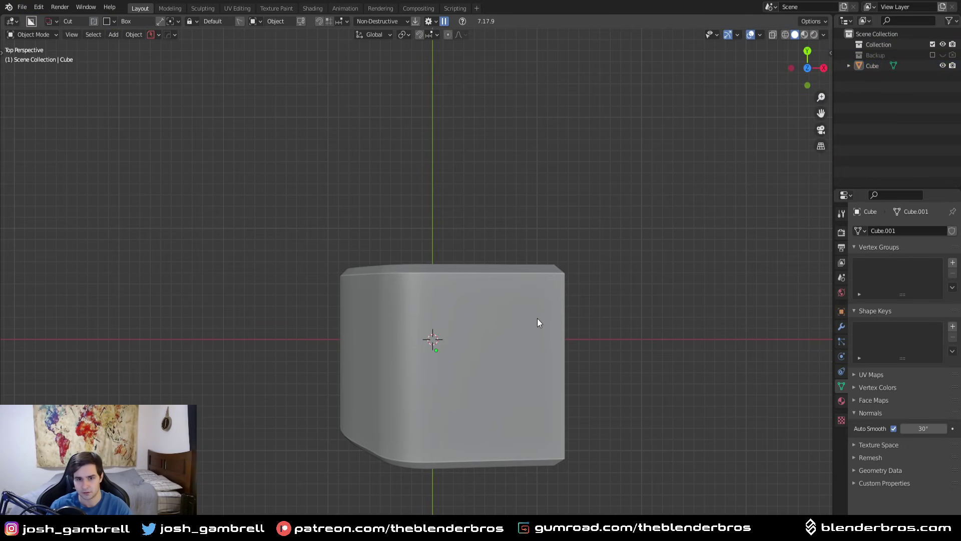
left_click(461, 369)
key("KP_5")
key("d")
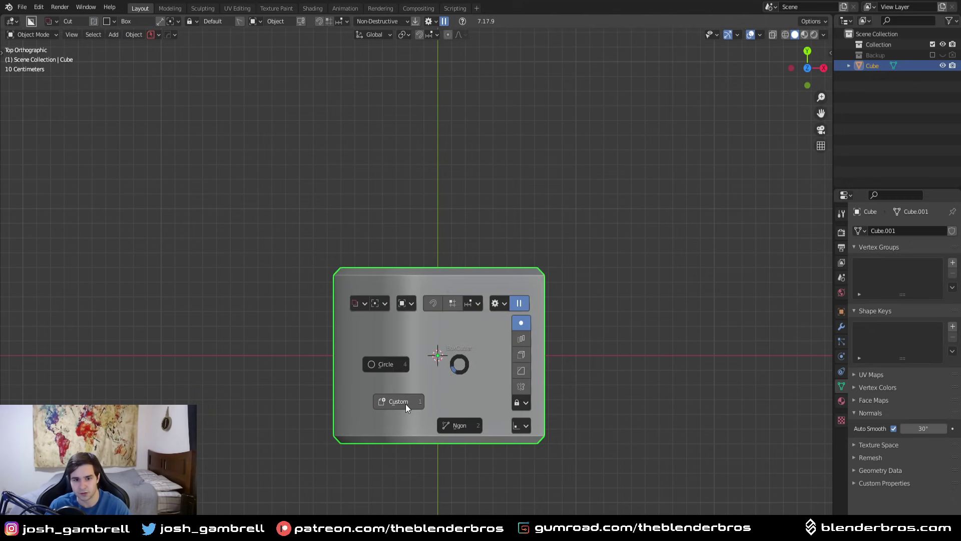
left_click_drag(274, 310, 467, 395)
middle_click_drag(466, 395, 544, 280)
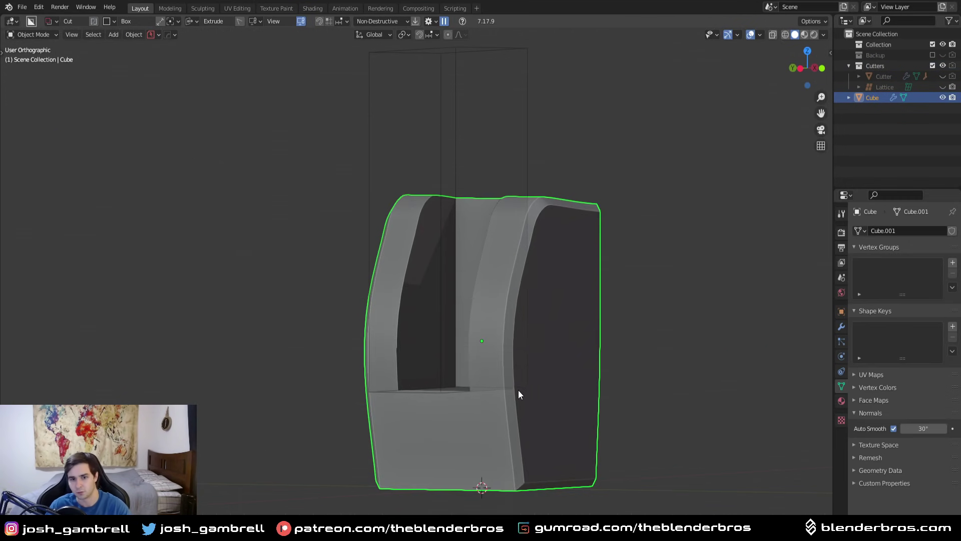
key("b")
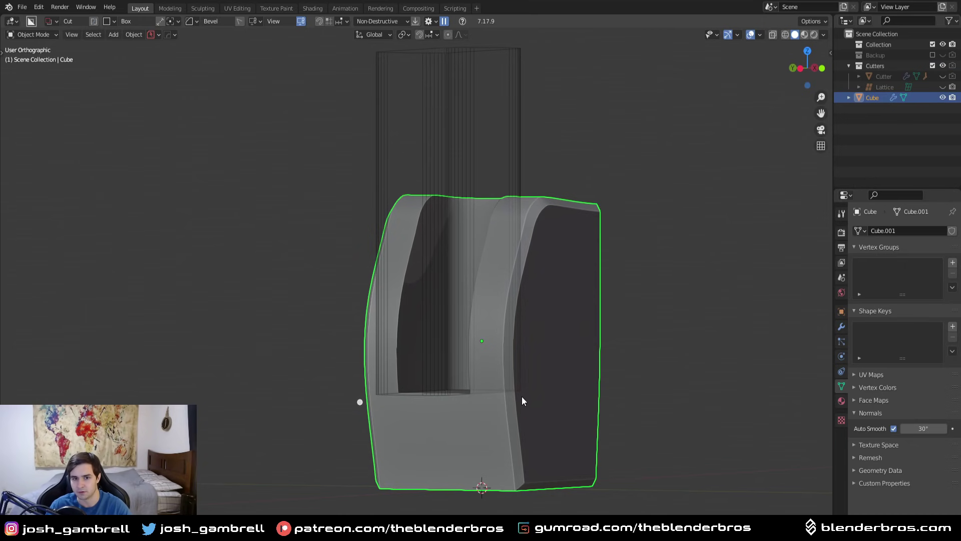
middle_click_drag(522, 396, 608, 429)
left_click(523, 435)
key("alt+a")
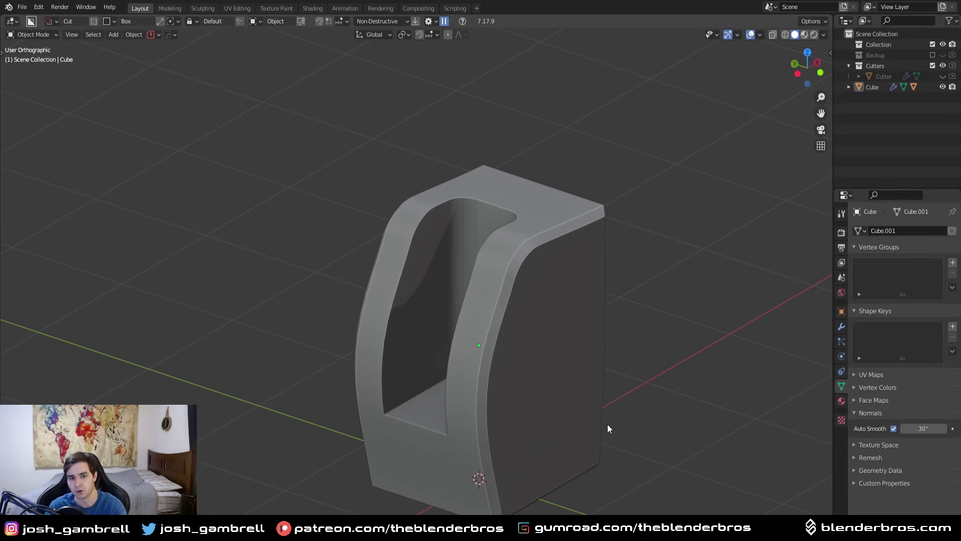
middle_click_drag(650, 412, 547, 322)
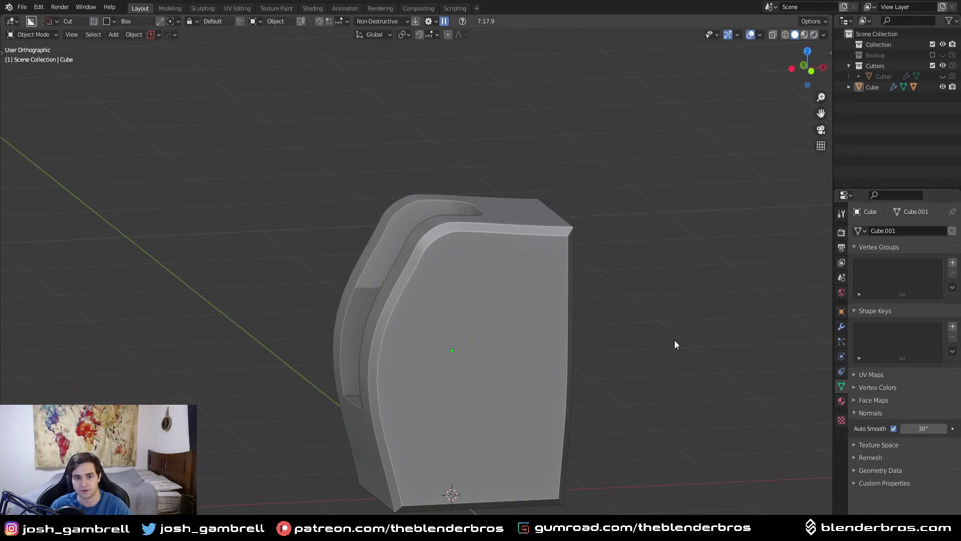
middle_click_drag(675, 341, 604, 408)
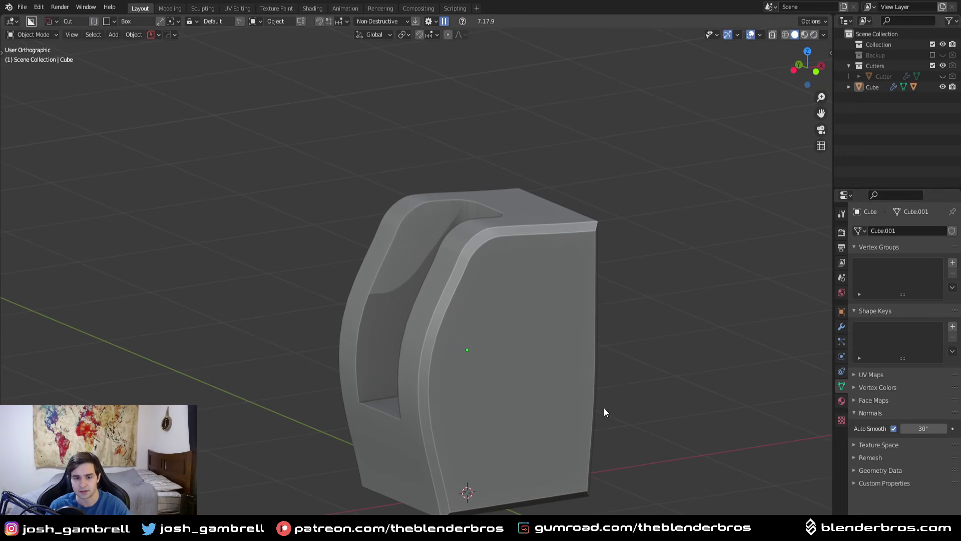